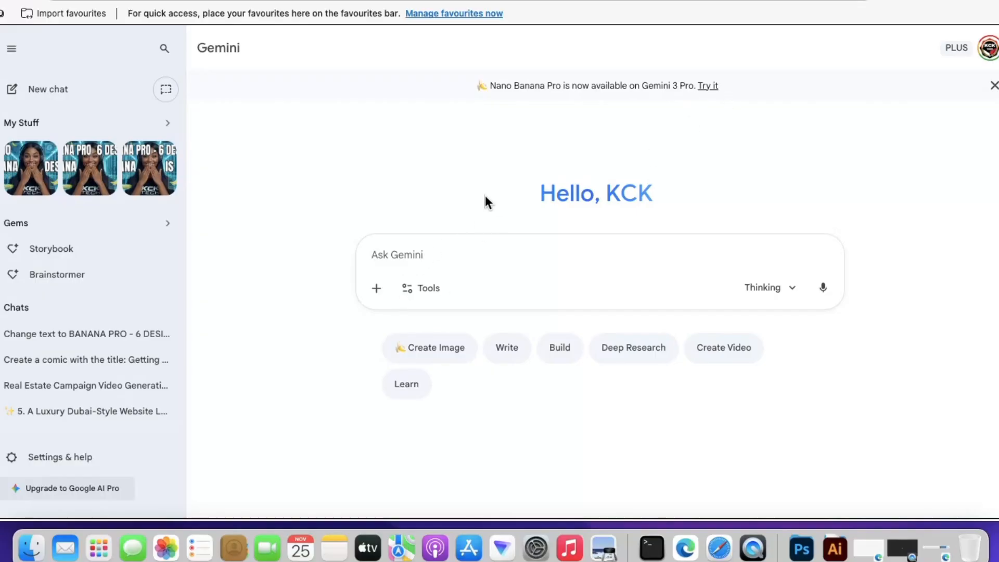
# Generate the sample “Getting started with Nano Banana Pro” comic from the Nano Banana Pro announcement and view it enlarged
pyautogui.click(438, 291)
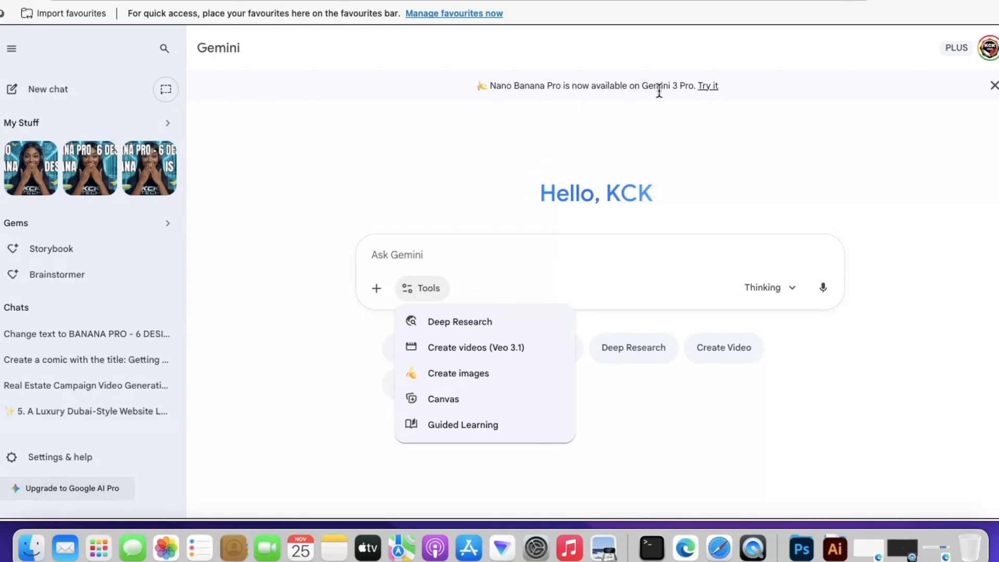
pyautogui.click(713, 88)
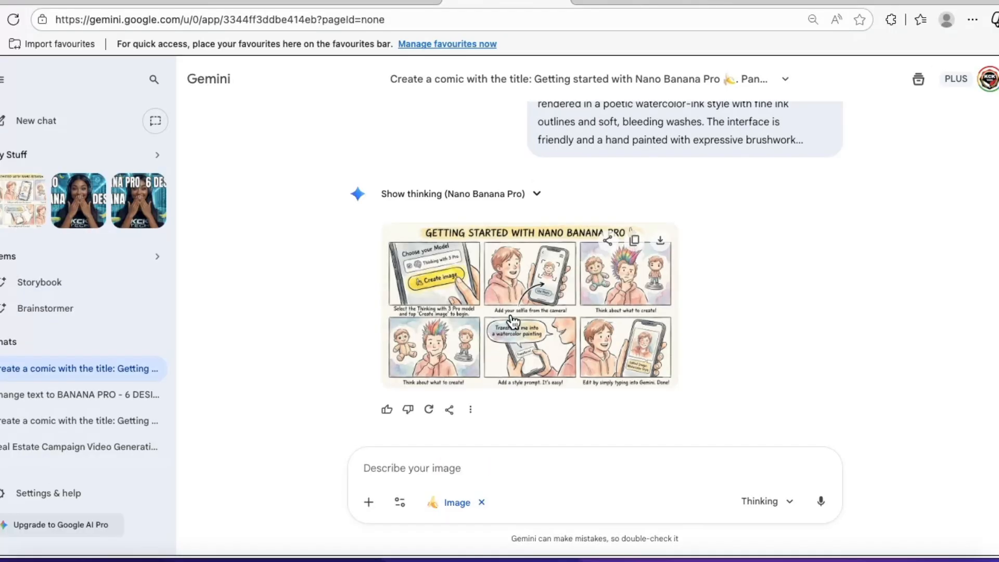
pyautogui.click(512, 326)
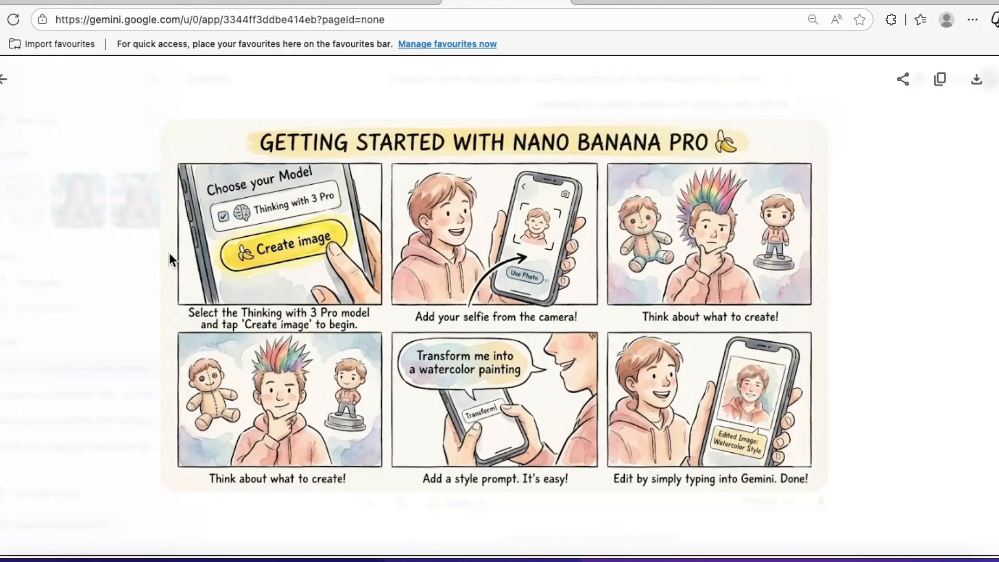
pyautogui.click(4, 83)
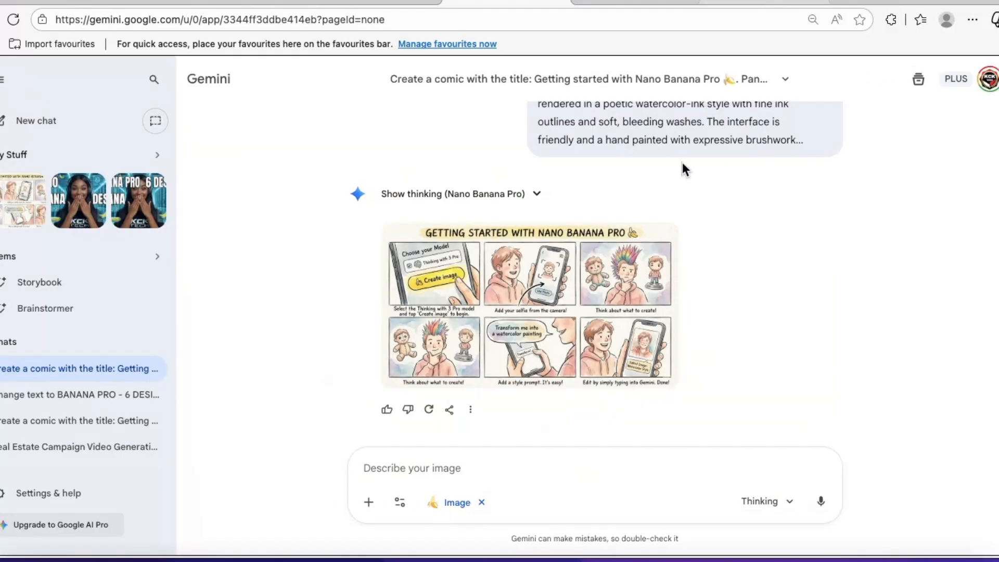
# Switch to the Google Docs prompt document and copy the entire Chocolate – “First Bite Desire” prompt, including its heading
pyautogui.click(761, 2)
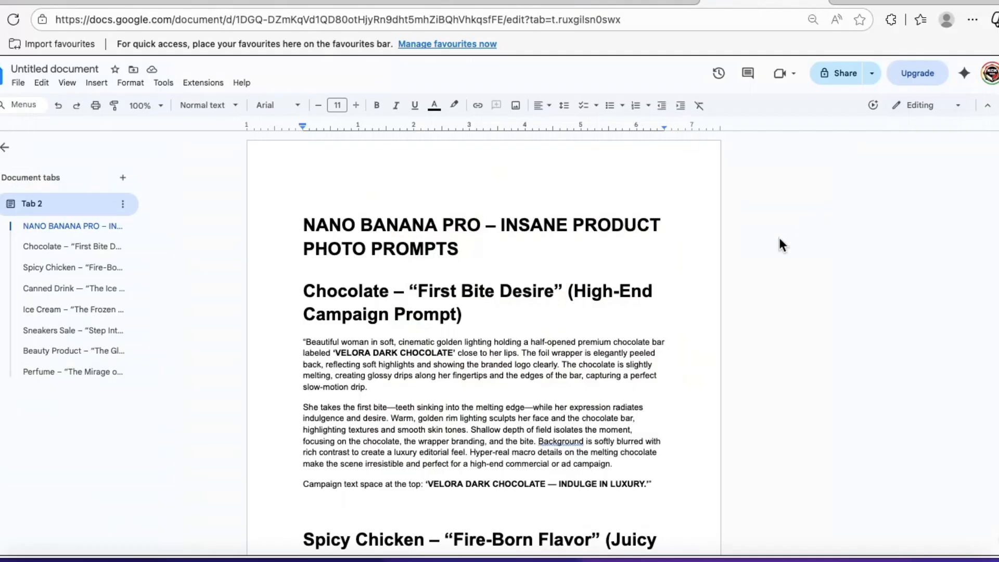
pyautogui.scroll(-3, 484, 343)
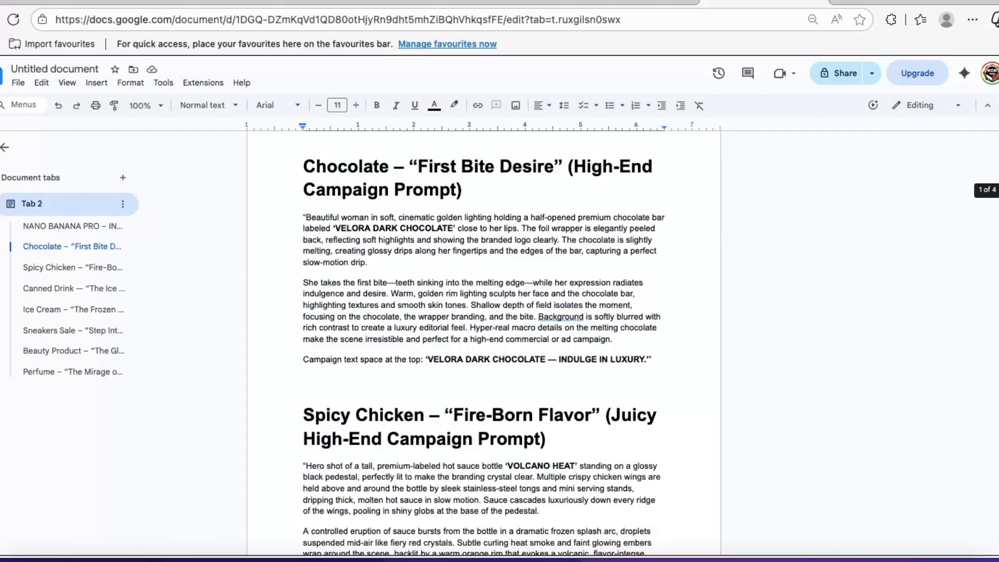
pyautogui.scroll(1, 325, 201)
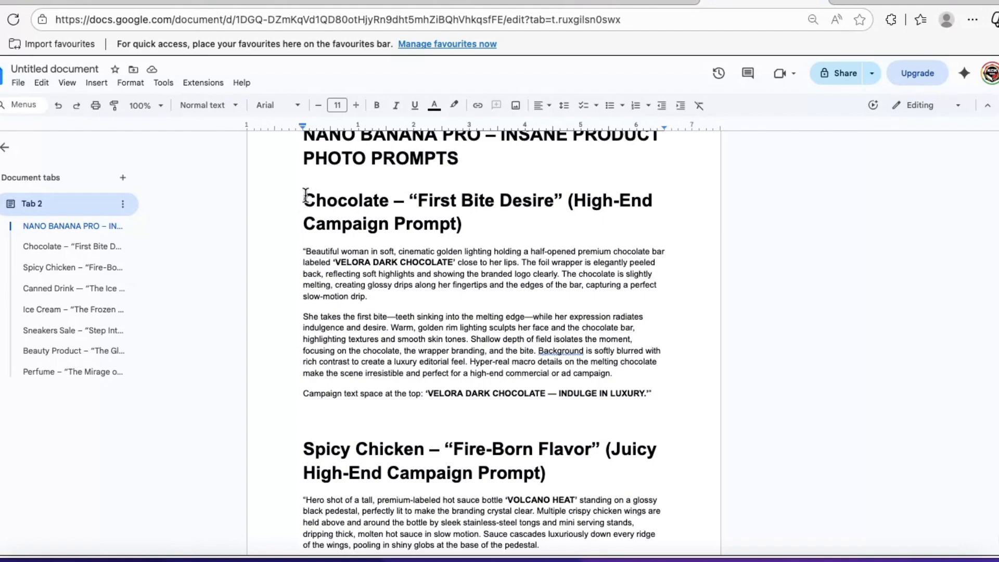
pyautogui.moveTo(306, 195); pyautogui.dragTo(495, 364)
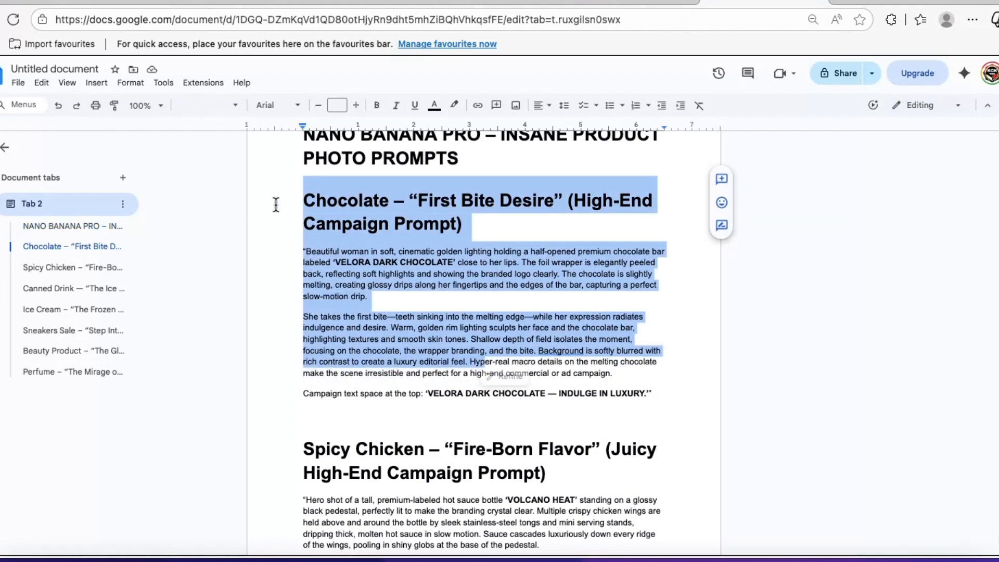
pyautogui.click(307, 201)
pyautogui.moveTo(306, 201); pyautogui.dragTo(631, 397)
pyautogui.rightClick(463, 218)
pyautogui.click(503, 250)
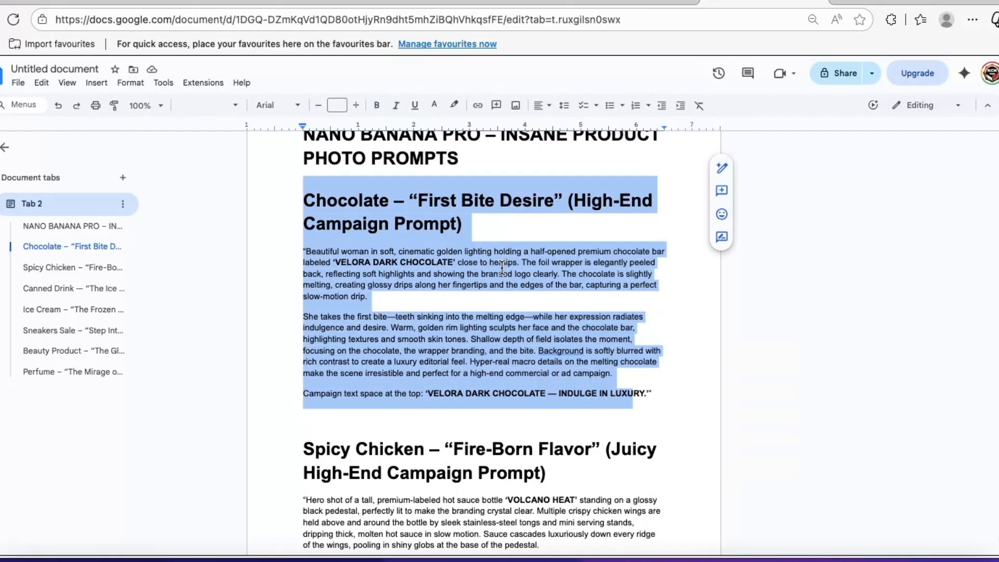
pyautogui.moveTo(662, 397); pyautogui.dragTo(312, 200)
pyautogui.rightClick(337, 193)
pyautogui.click(370, 223)
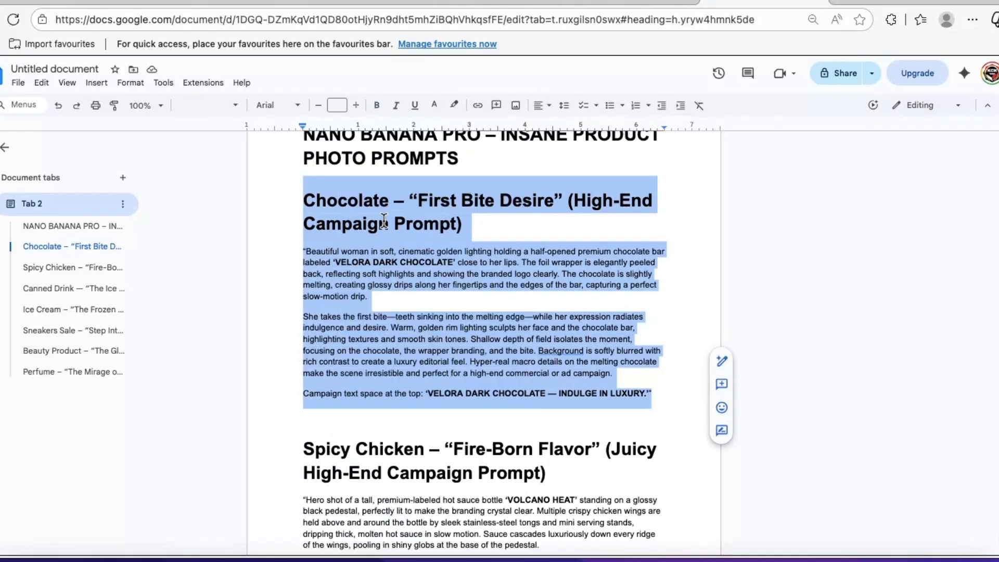
# Generate the Velora Dark Chocolate campaign image in Gemini from the copied prompt and view it enlarged
pyautogui.click(505, 1)
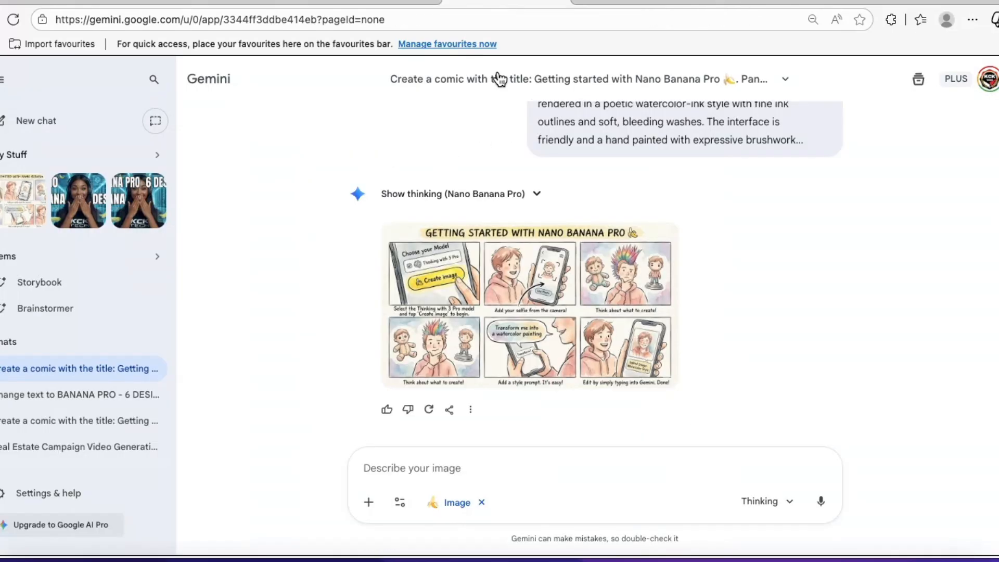
pyautogui.rightClick(414, 463)
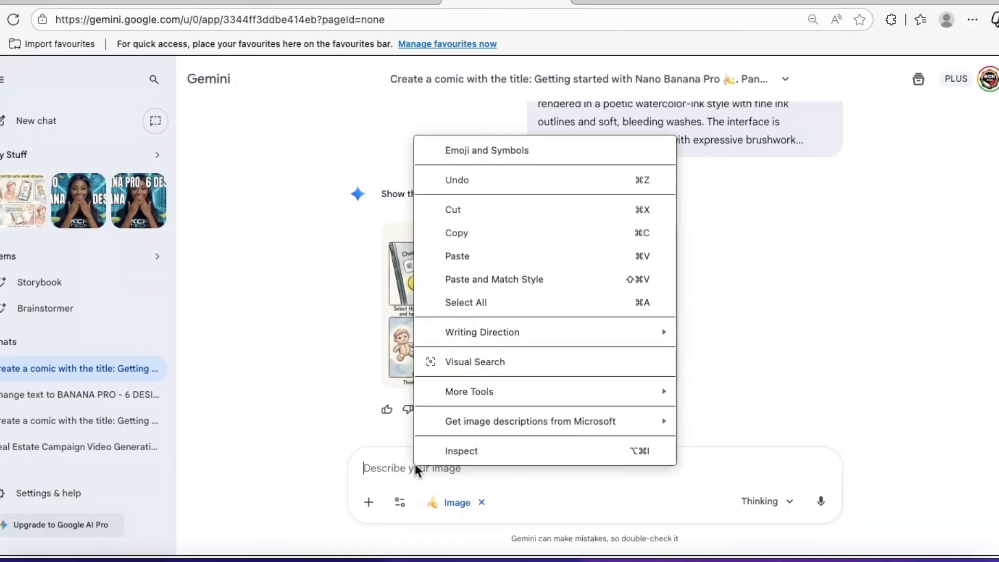
pyautogui.click(470, 260)
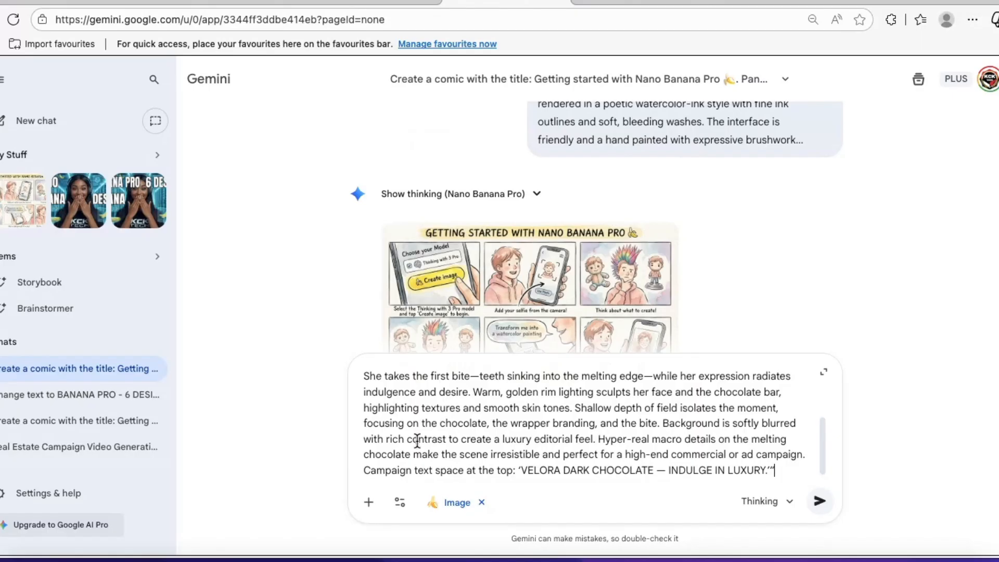
pyautogui.click(369, 503)
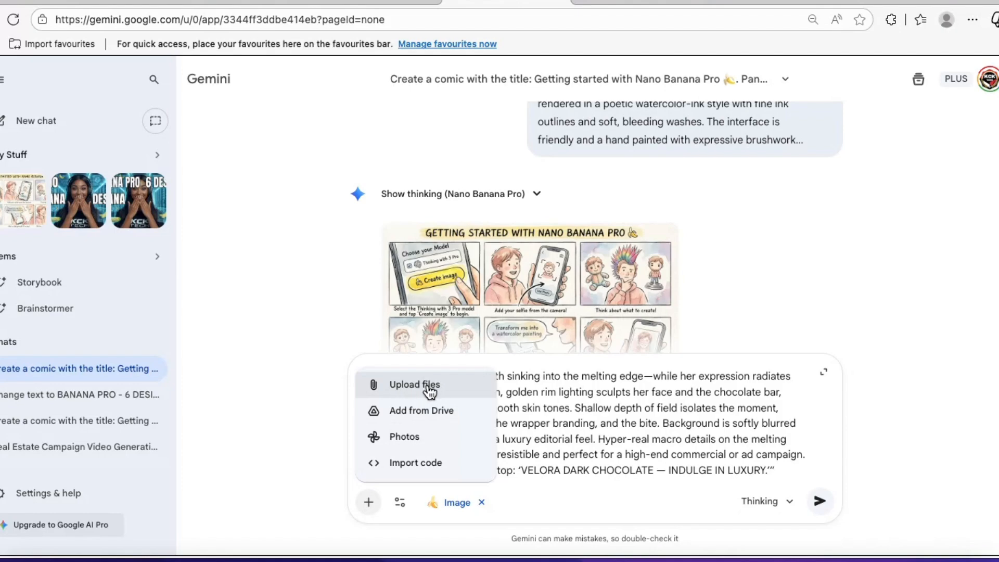
pyautogui.click(540, 420)
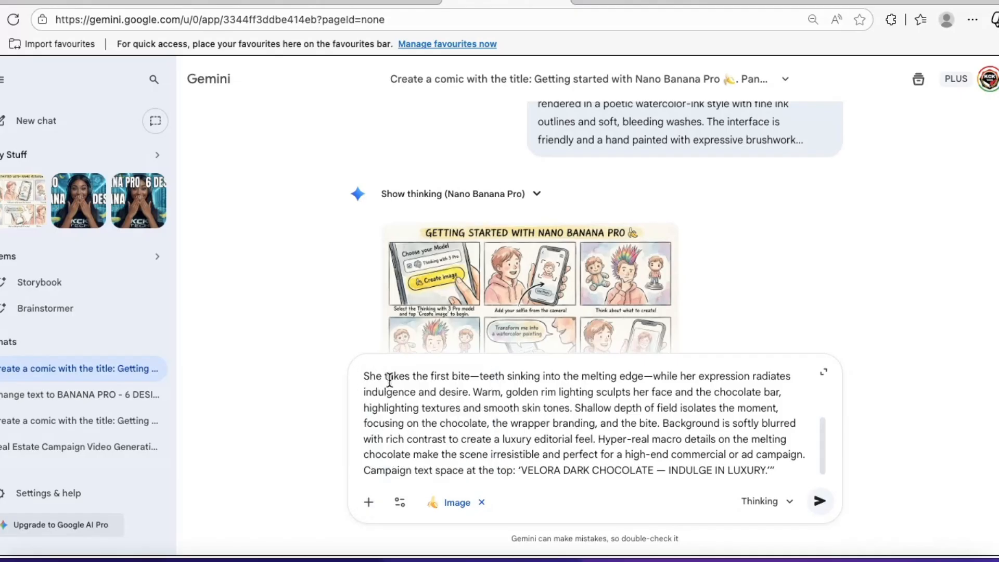
pyautogui.click(820, 502)
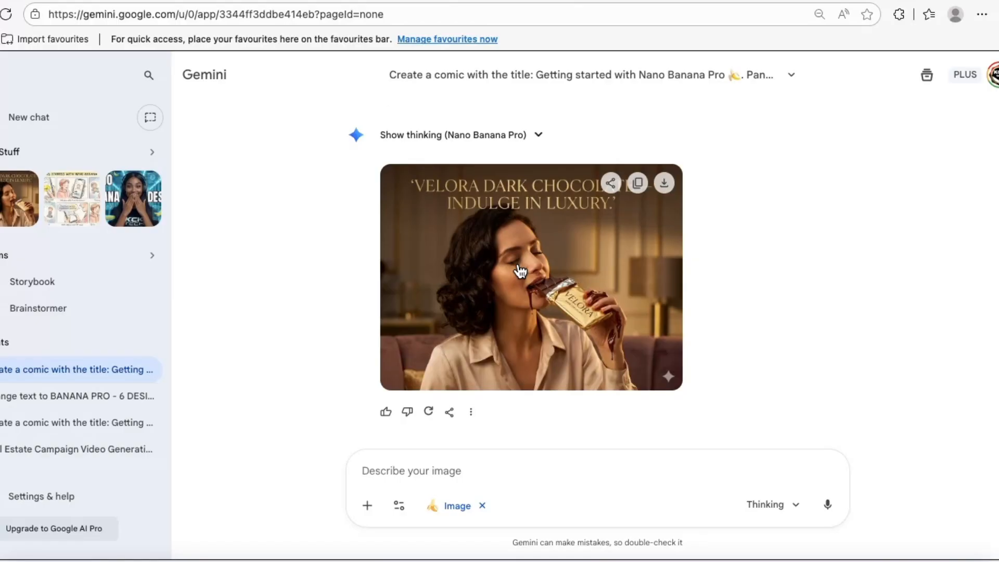
pyautogui.click(519, 267)
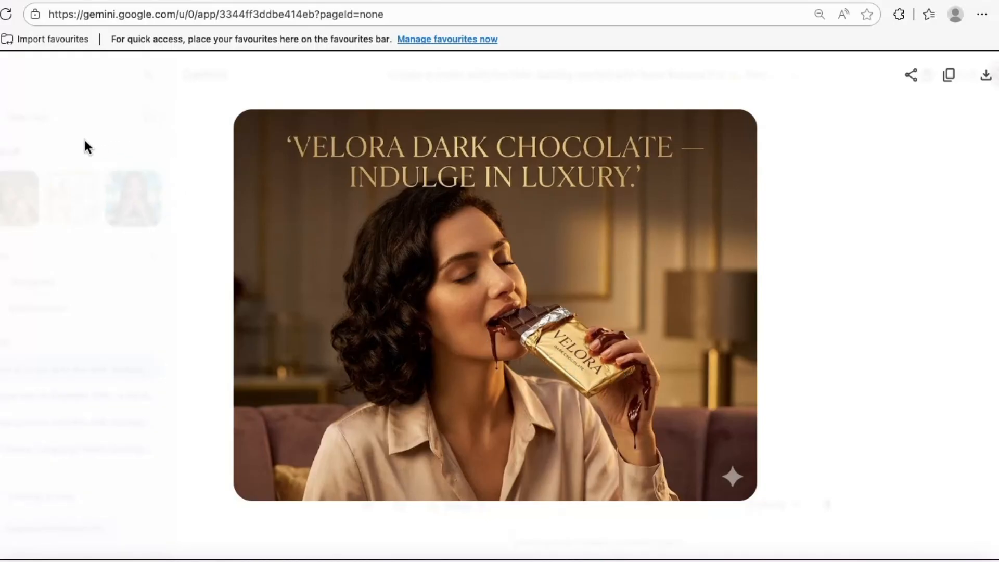
pyautogui.click(2, 74)
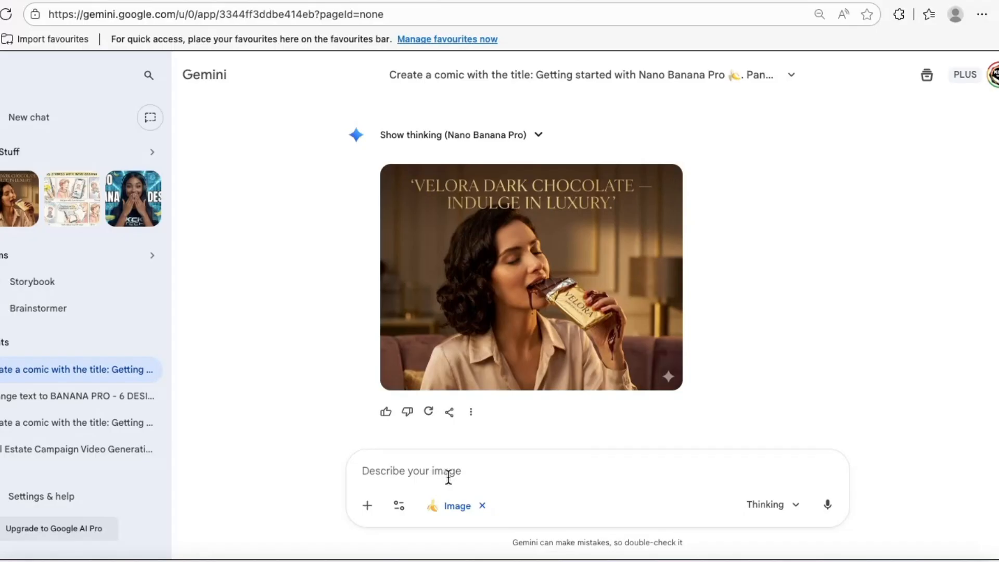
# Send the follow-up prompt “make it a 16:9 aspect ratio” for the chocolate image
pyautogui.write('ma')
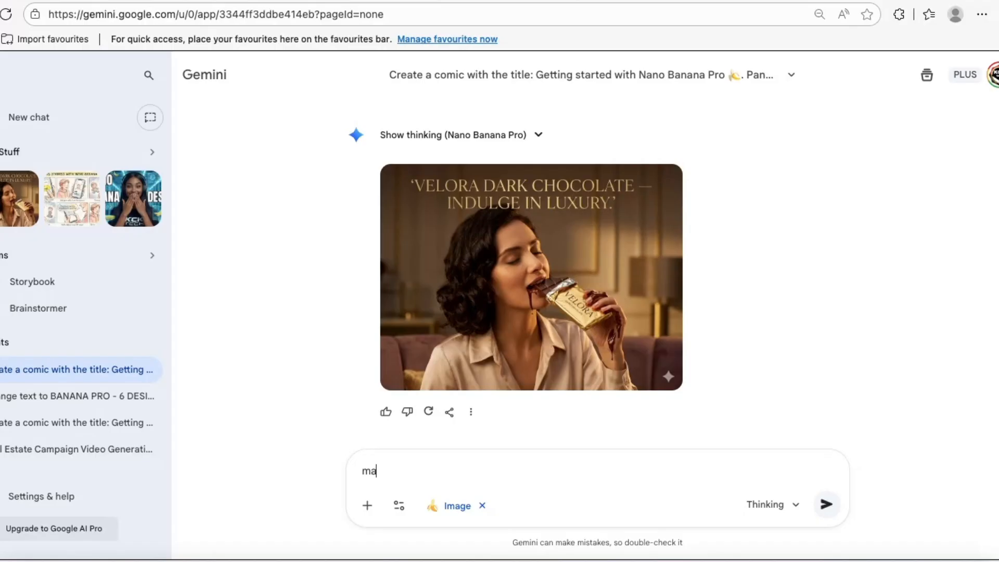
pyautogui.write('ke it a 1')
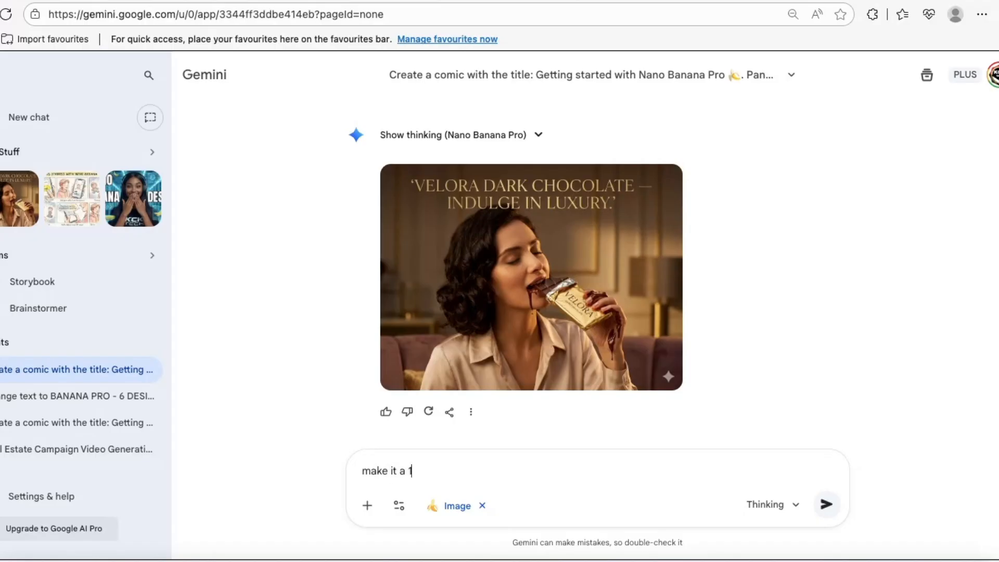
pyautogui.write('6')
pyautogui.write('im')
pyautogui.write('as')
pyautogui.write('pec')
pyautogui.write('io')
pyautogui.click(825, 506)
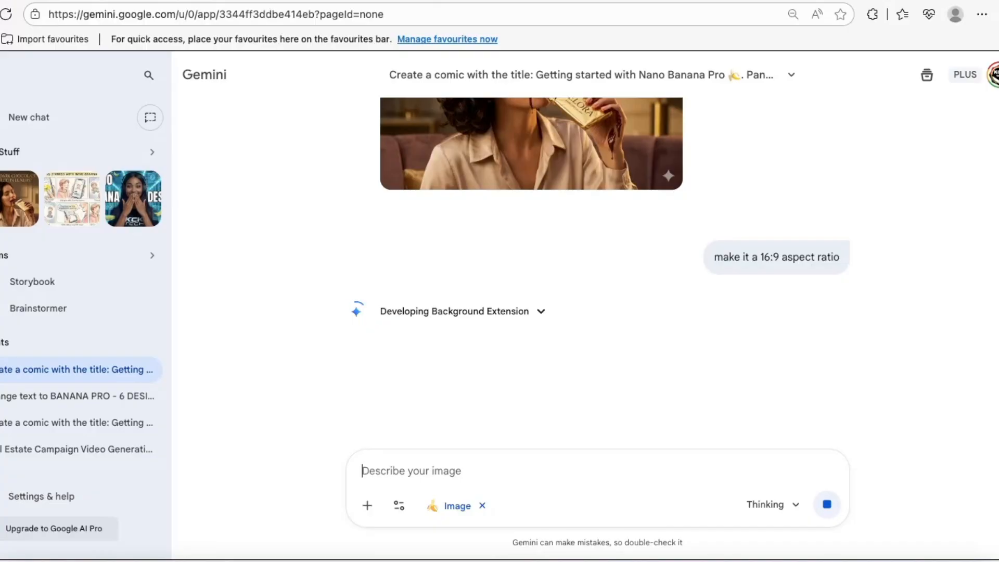
# Examine the 16:9 chocolate image enlarged and the version requested with “remove the (' ') & -”
pyautogui.moveTo(697, 255)
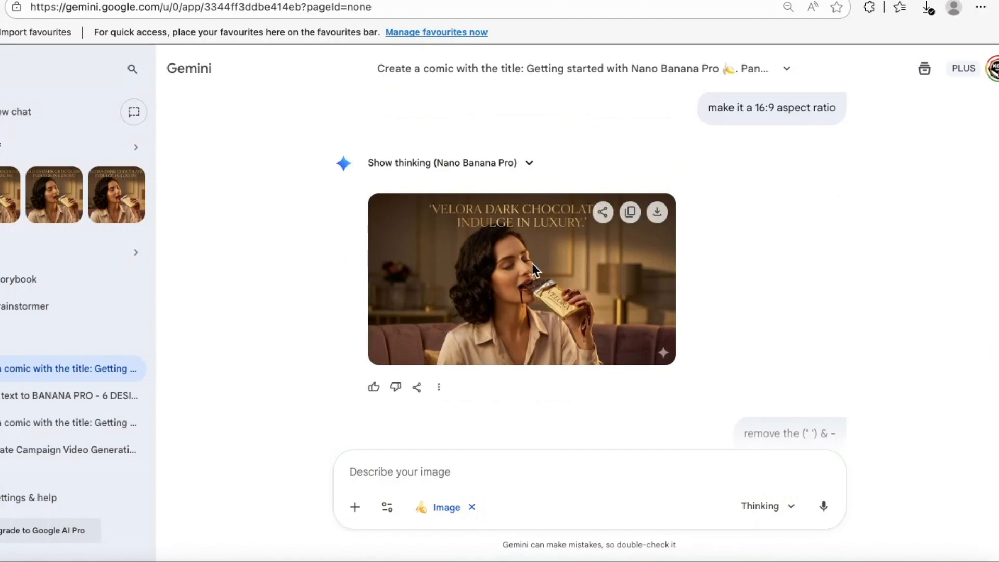
pyautogui.click(520, 264)
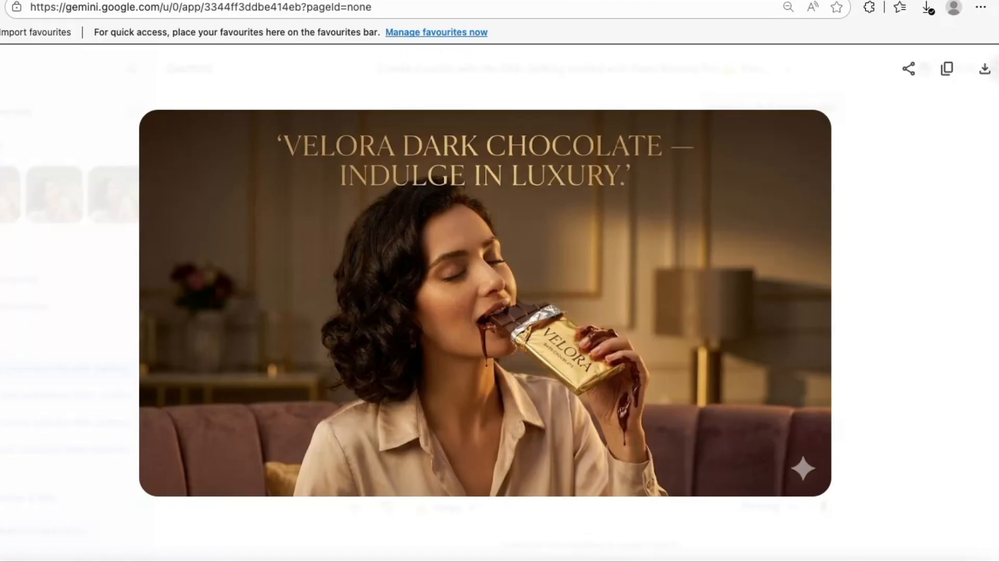
pyautogui.press('Escape')
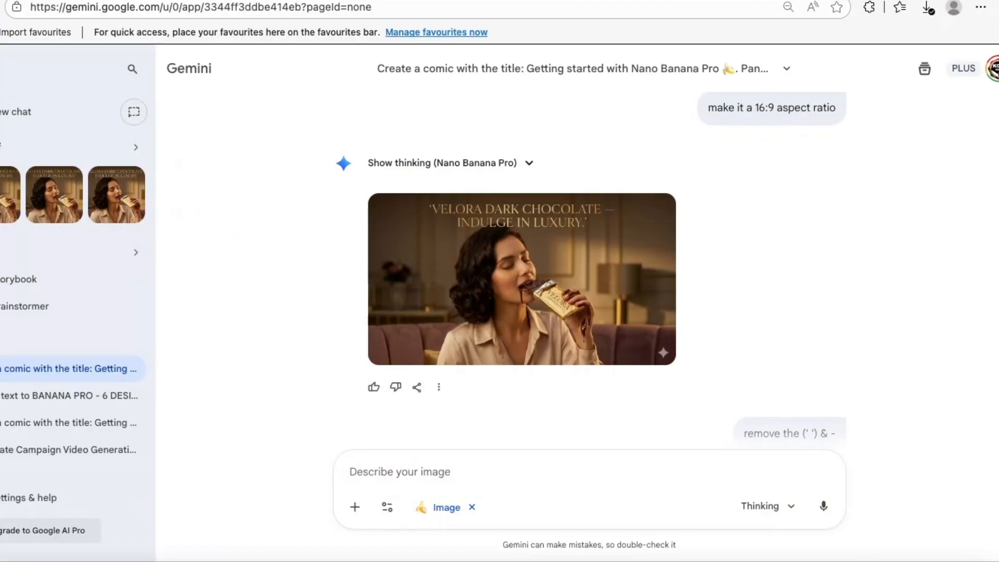
pyautogui.scroll(-6, 520, 281)
pyautogui.scroll(6, 520, 281)
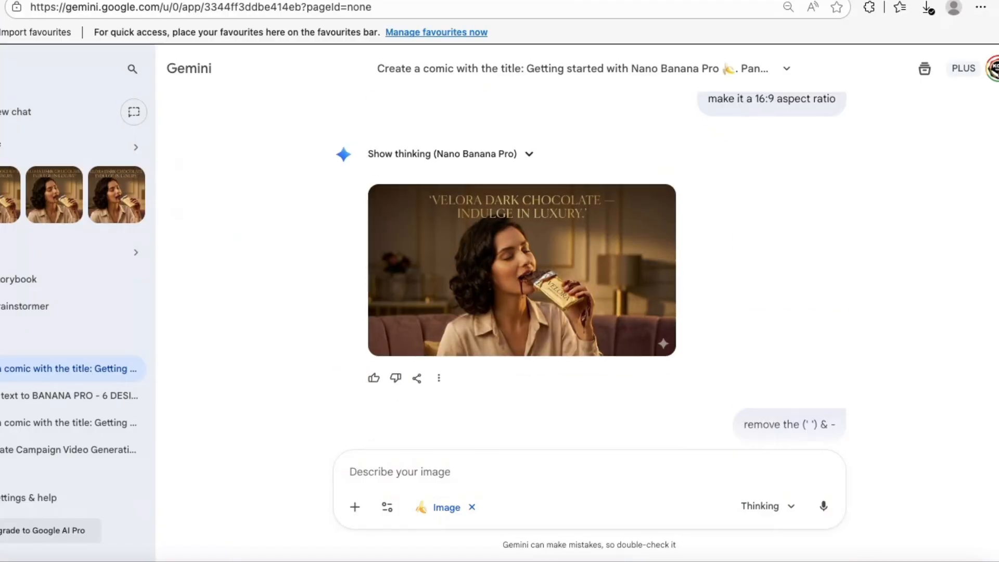
pyautogui.scroll(-6, 520, 281)
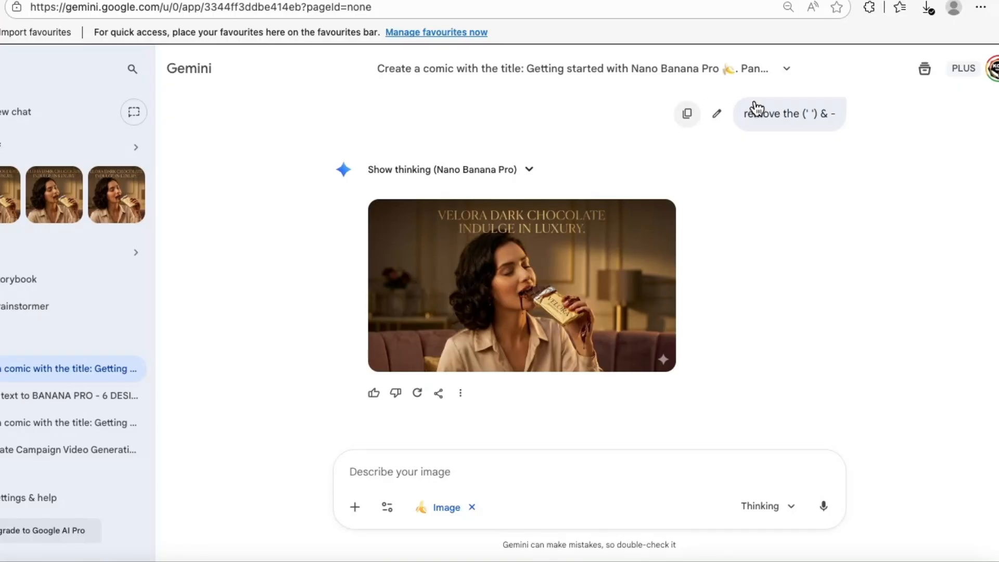
pyautogui.moveTo(546, 235)
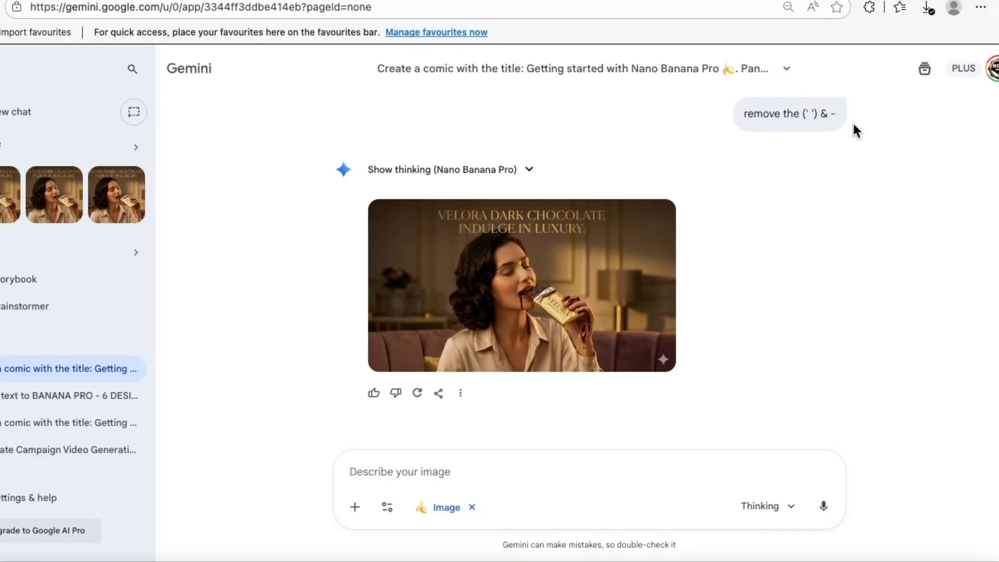
pyautogui.moveTo(495, 313)
pyautogui.click(520, 290)
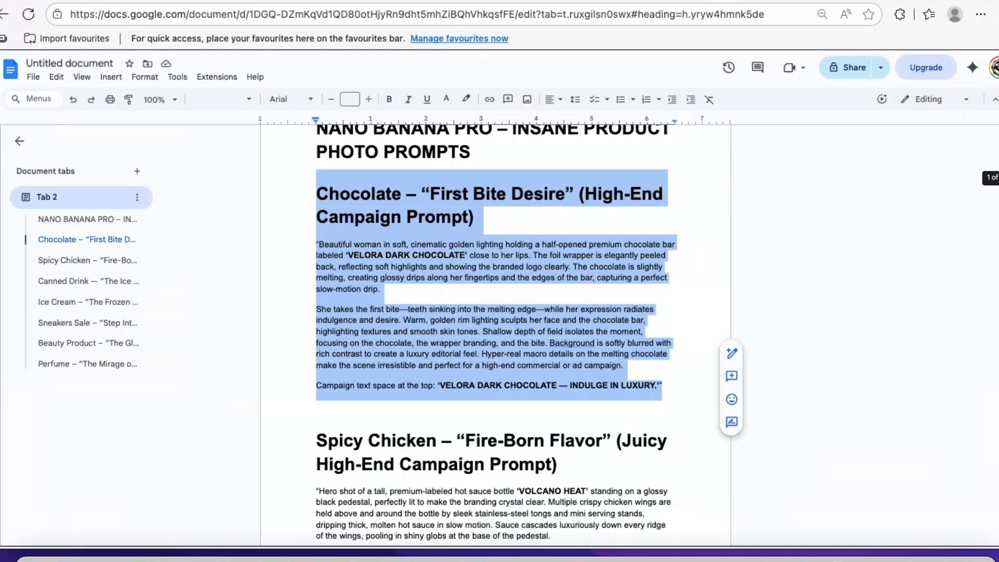
# Copy the first two paragraphs of the Spicy Chicken – “Fire-Born Flavor” prompt in Google Docs, up to “flavor-intense”
pyautogui.scroll(-4, 318, 192)
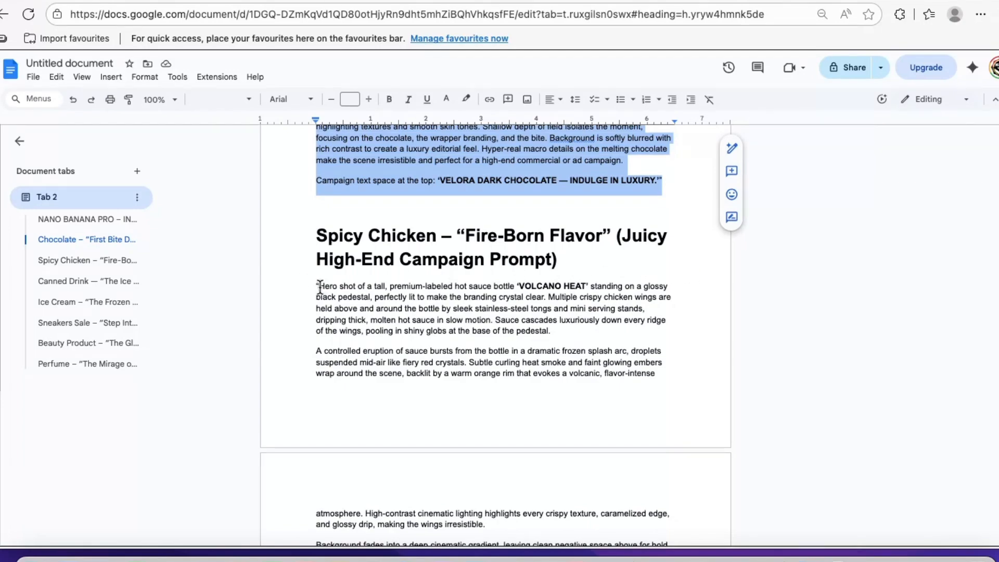
pyautogui.moveTo(335, 293); pyautogui.dragTo(662, 401)
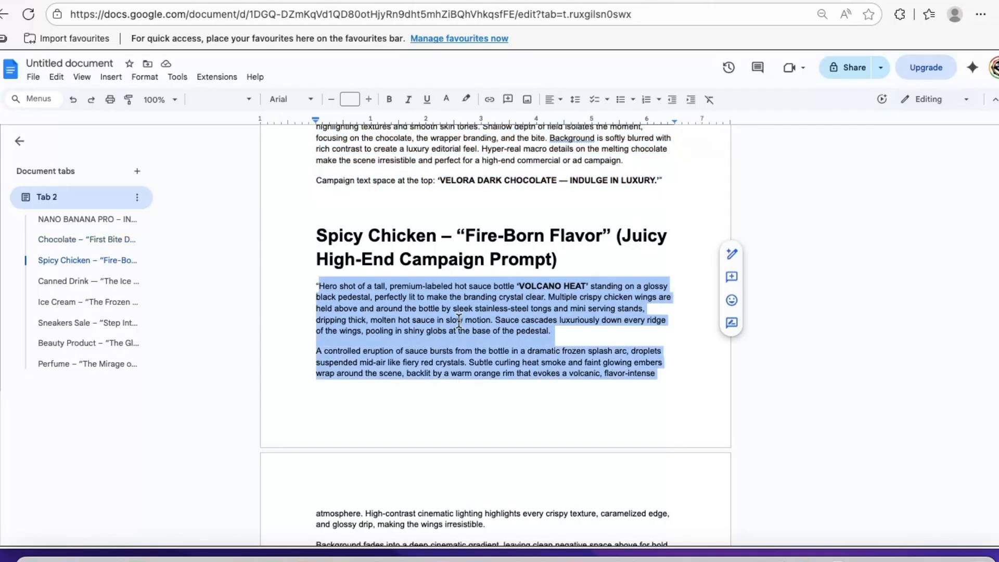
pyautogui.rightClick(546, 295)
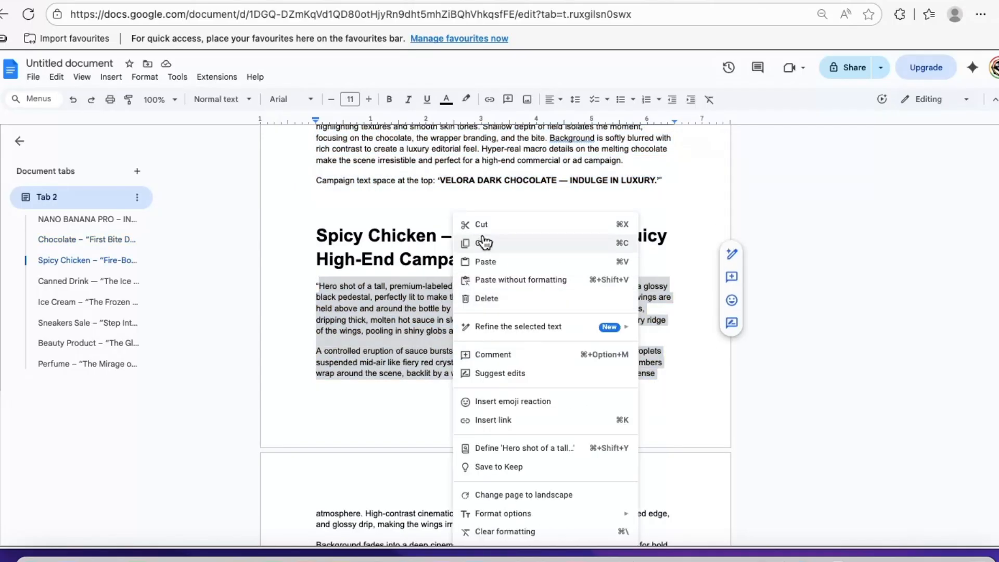
pyautogui.click(483, 235)
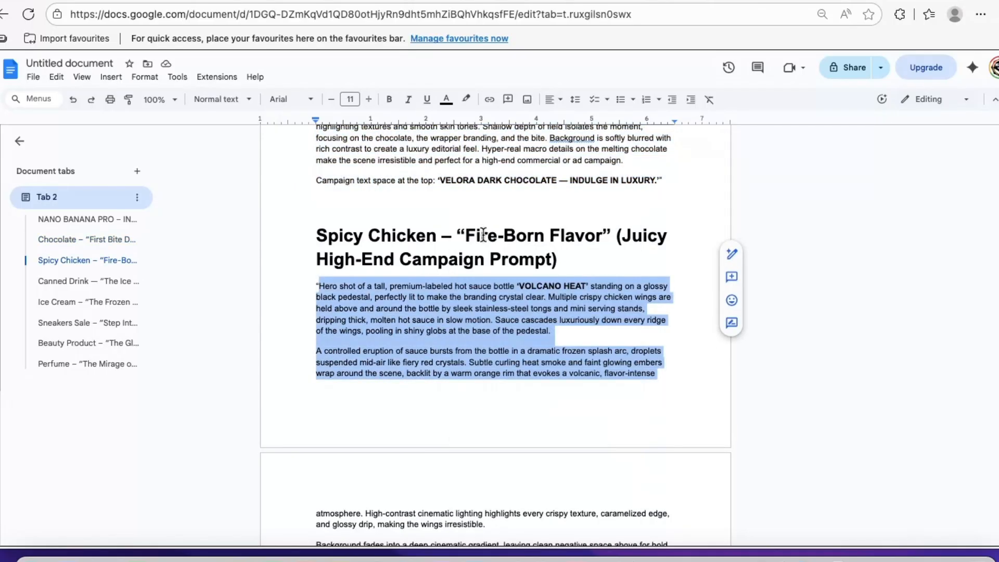
# Generate the Volcano Heat hot sauce campaign image in Gemini from the copied prompt and view it enlarged
pyautogui.click(503, 0)
pyautogui.rightClick(428, 456)
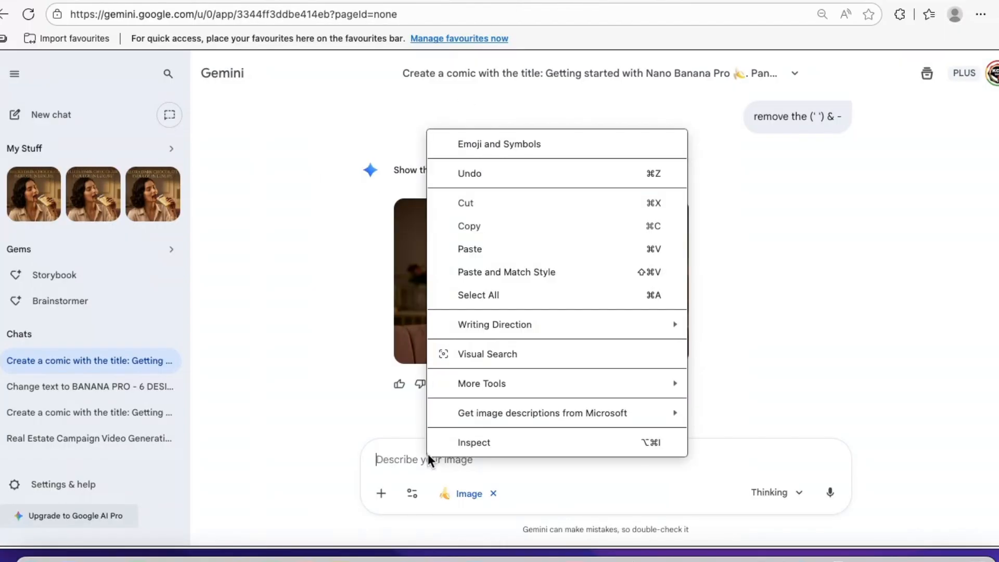
pyautogui.click(501, 247)
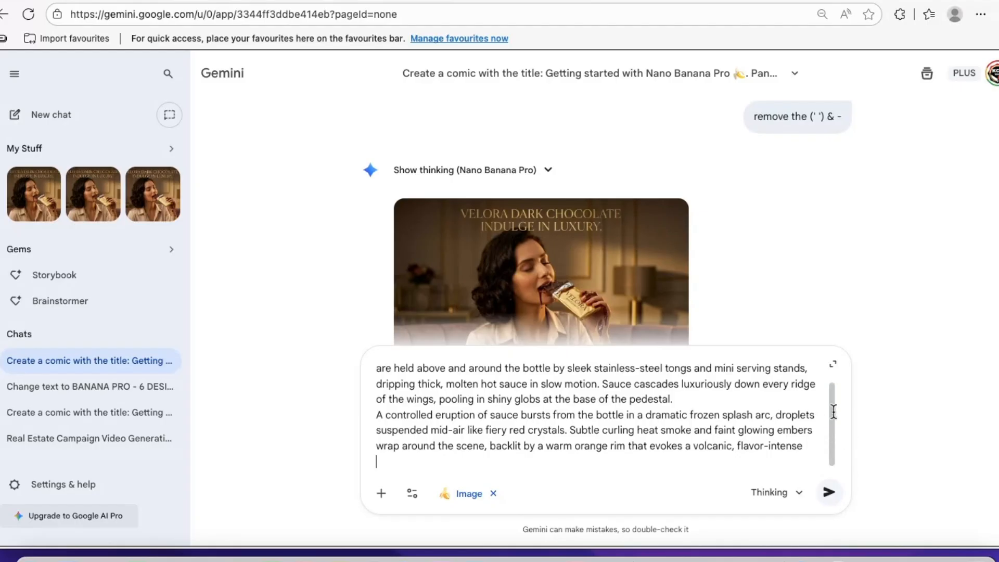
pyautogui.moveTo(831, 447); pyautogui.dragTo(838, 327)
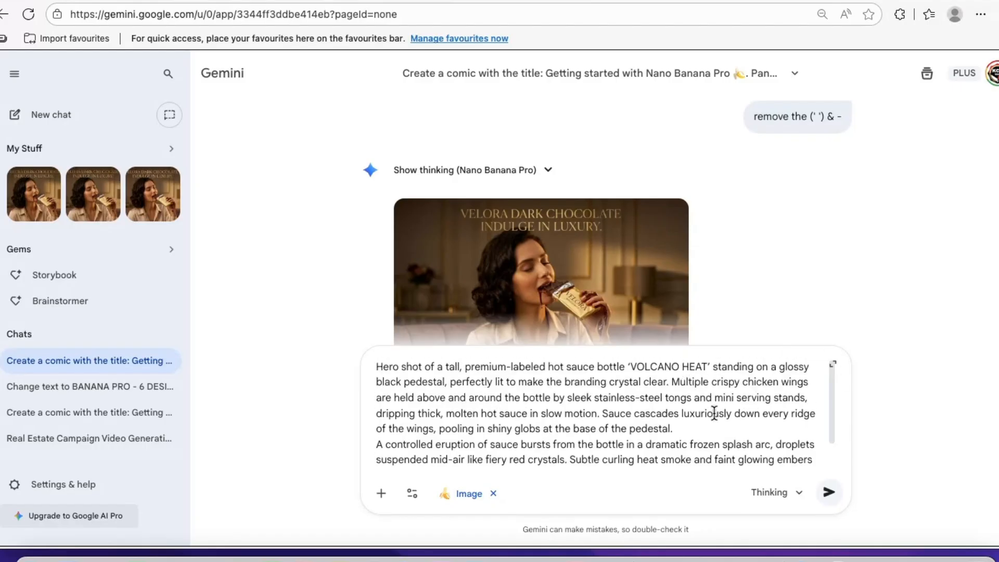
pyautogui.click(822, 495)
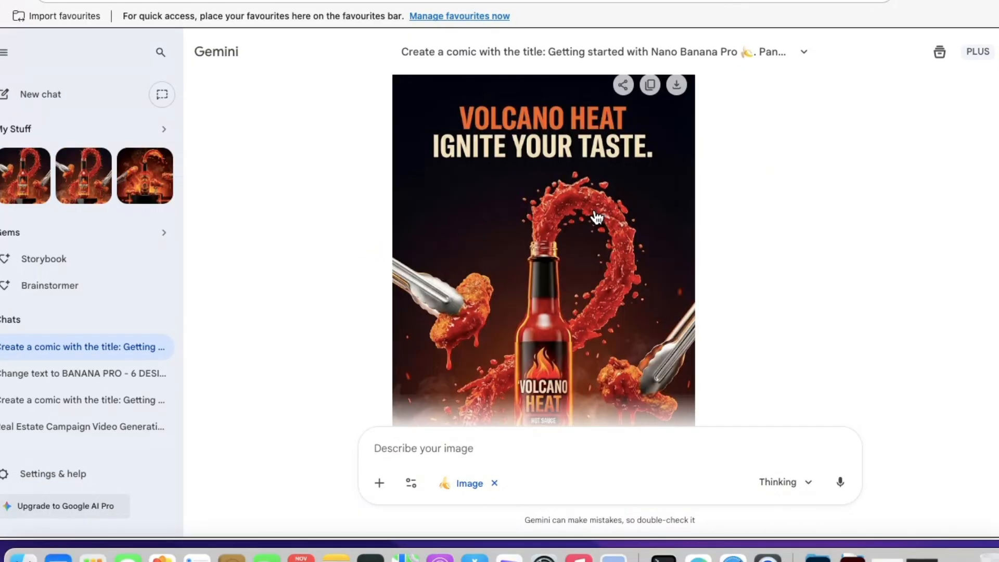
pyautogui.click(573, 212)
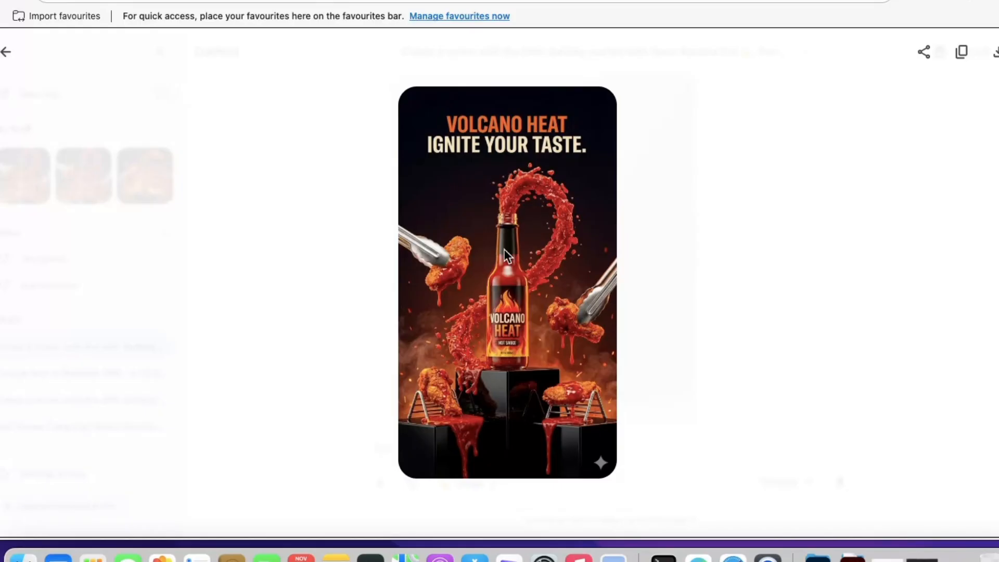
pyautogui.click(6, 52)
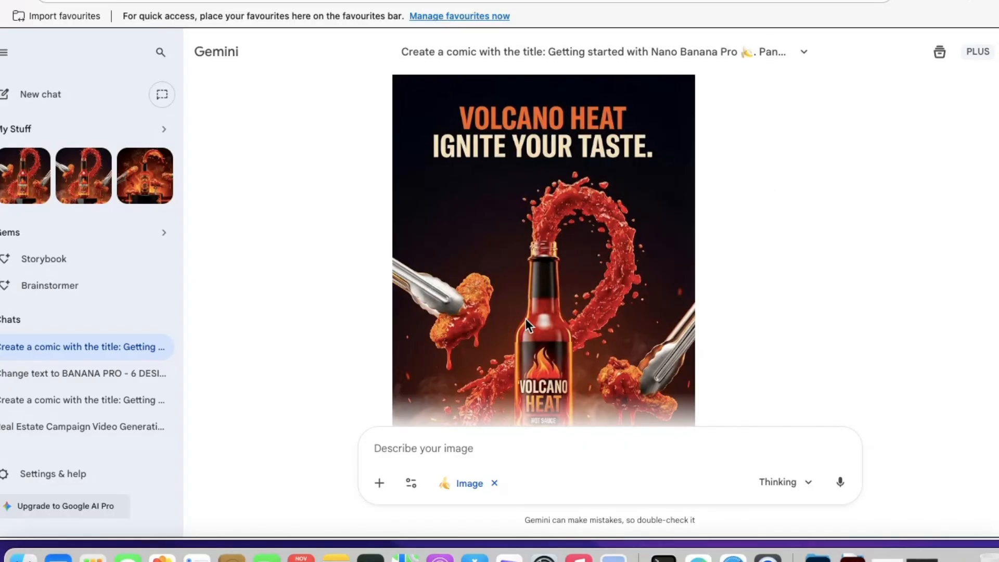
# Copy the full Canned Drink — “The Ice Impact” prompt text, without its heading, from the Google Docs document
pyautogui.click(546, 1)
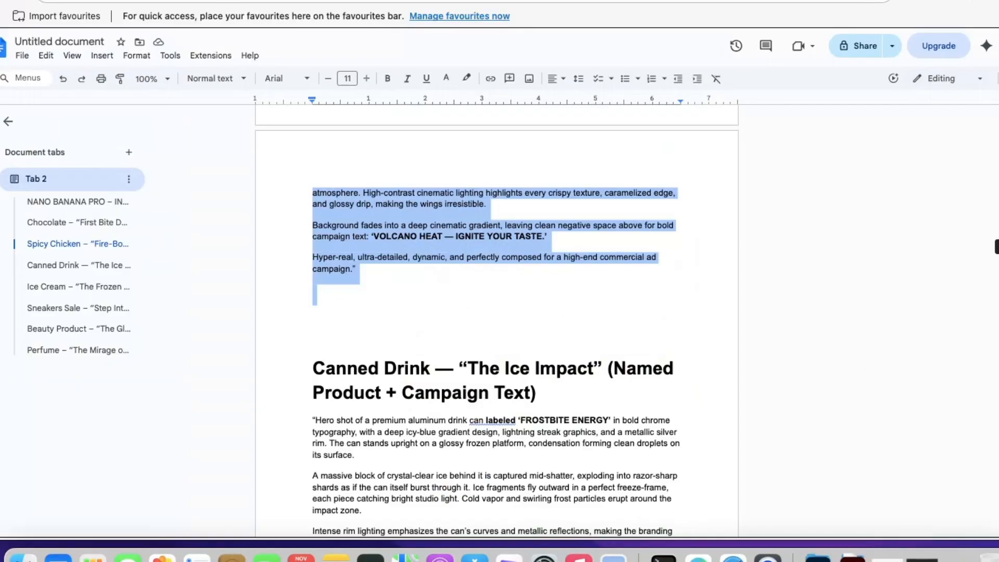
pyautogui.scroll(-5, 624, 208)
pyautogui.scroll(1, 629, 211)
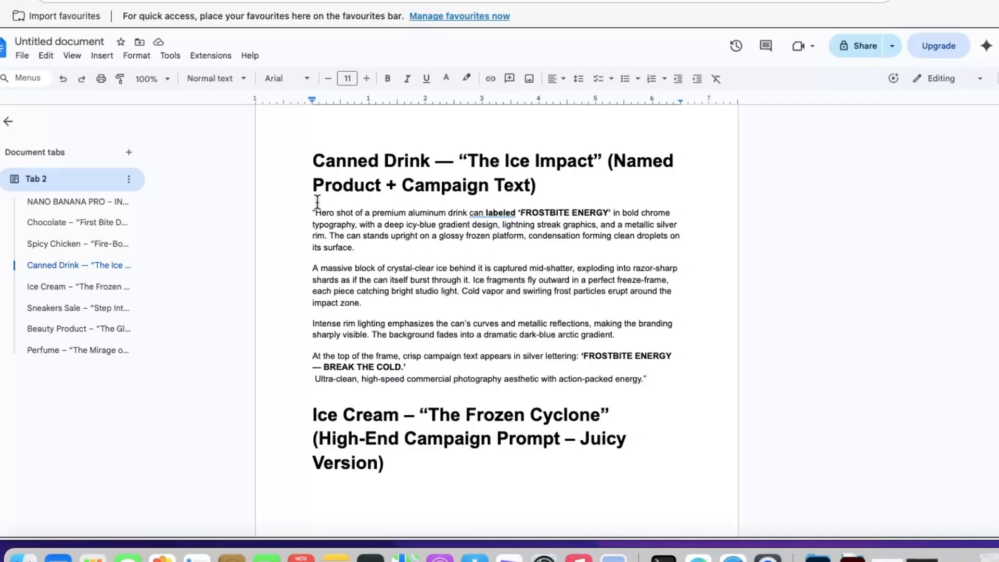
pyautogui.moveTo(309, 211); pyautogui.dragTo(651, 385)
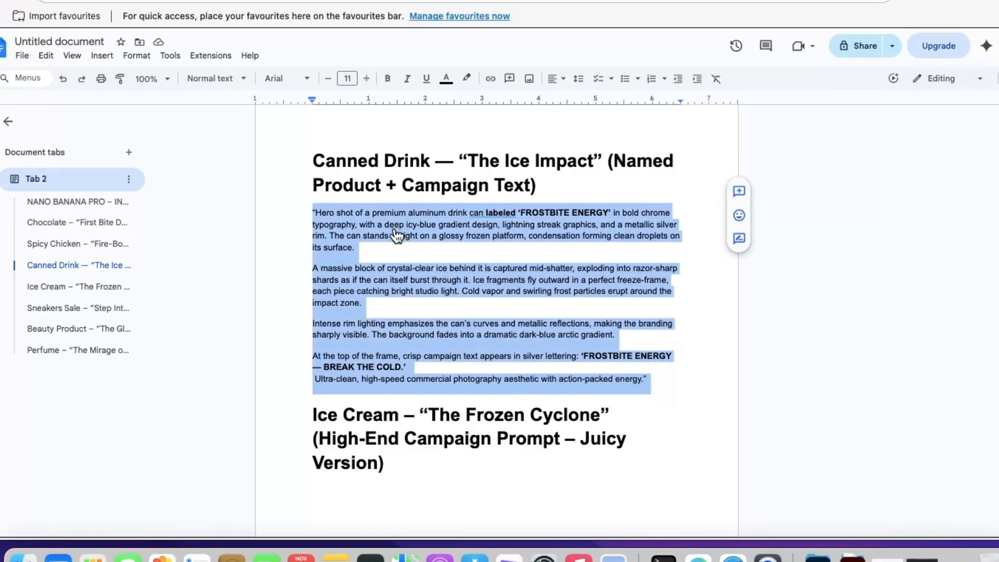
pyautogui.rightClick(395, 230)
pyautogui.click(468, 226)
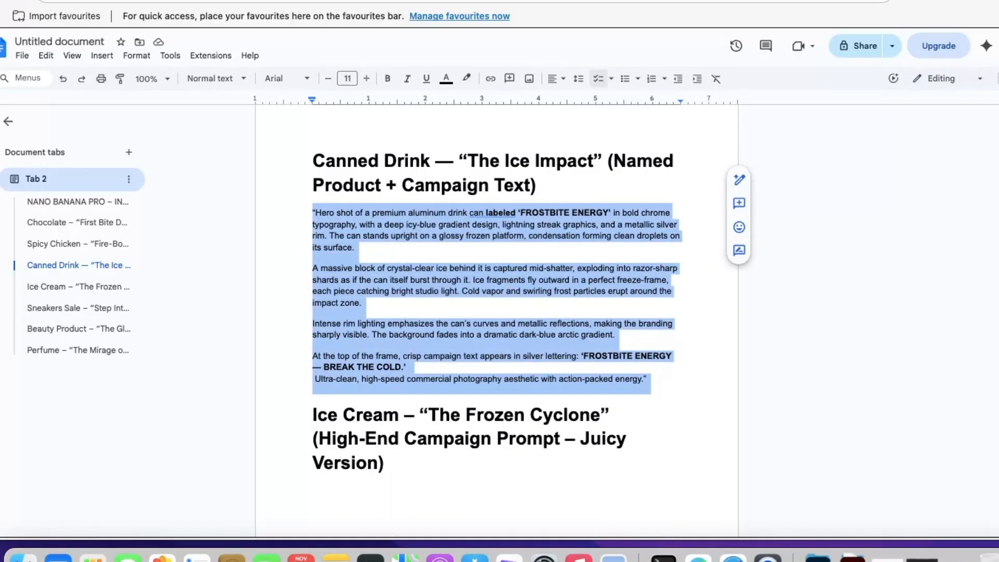
# Generate the Frostbite Energy can campaign image in Gemini from the copied prompt
pyautogui.click(312, 1)
pyautogui.click(423, 446)
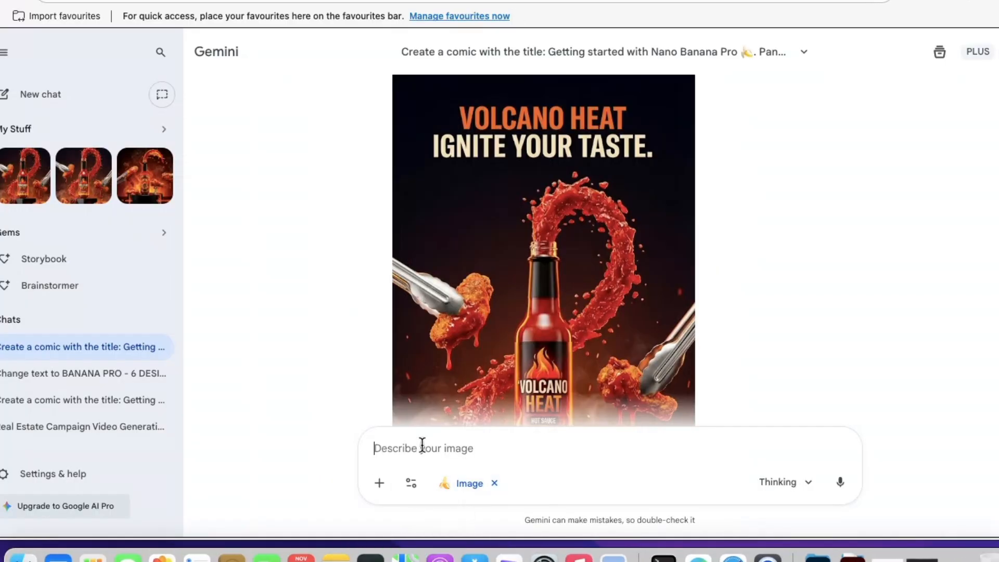
pyautogui.rightClick(422, 448)
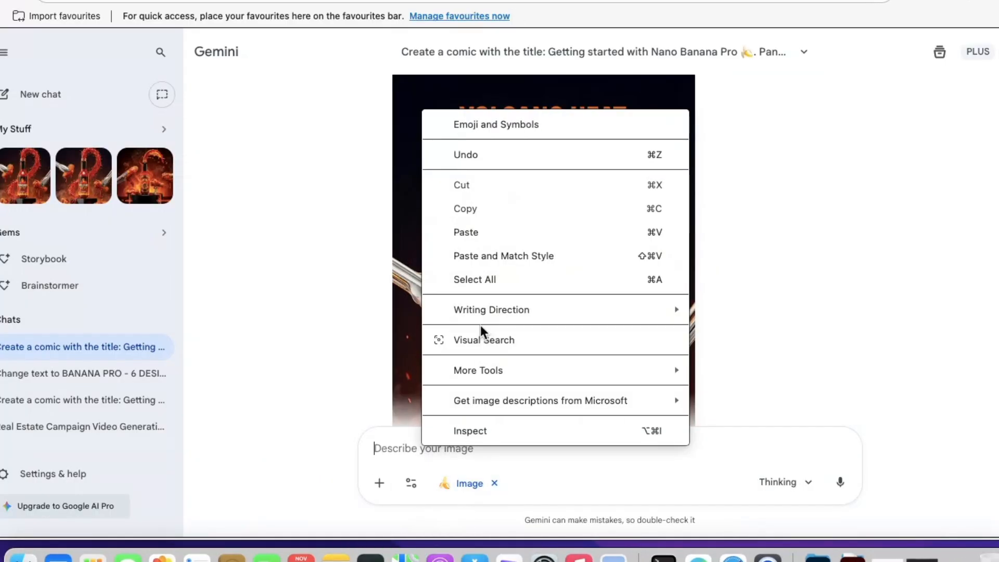
pyautogui.click(483, 231)
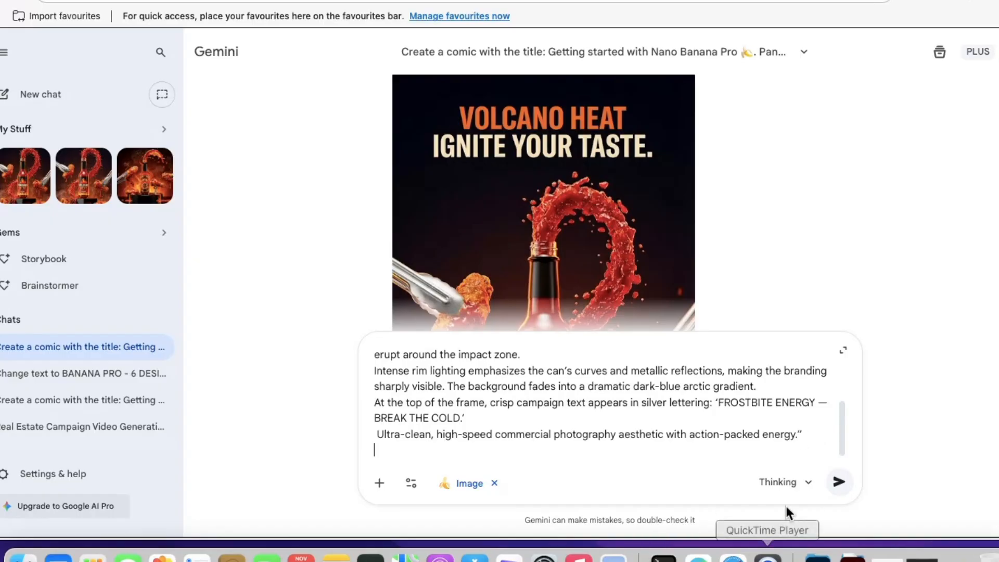
pyautogui.click(835, 481)
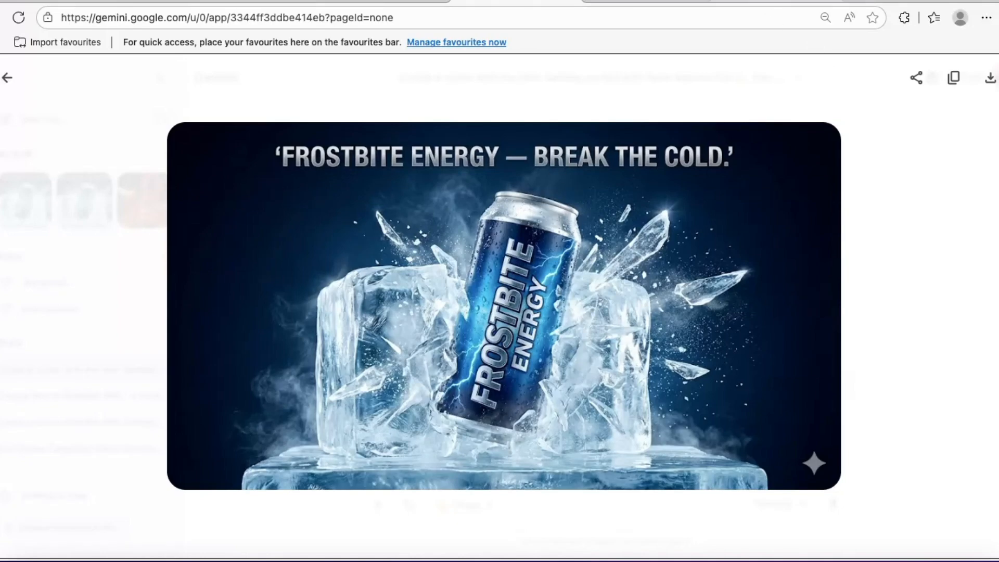
# Copy the Ice Cream – “The Frozen Cyclone” heading and its full prompt from the Google Docs document
pyautogui.click(775, 3)
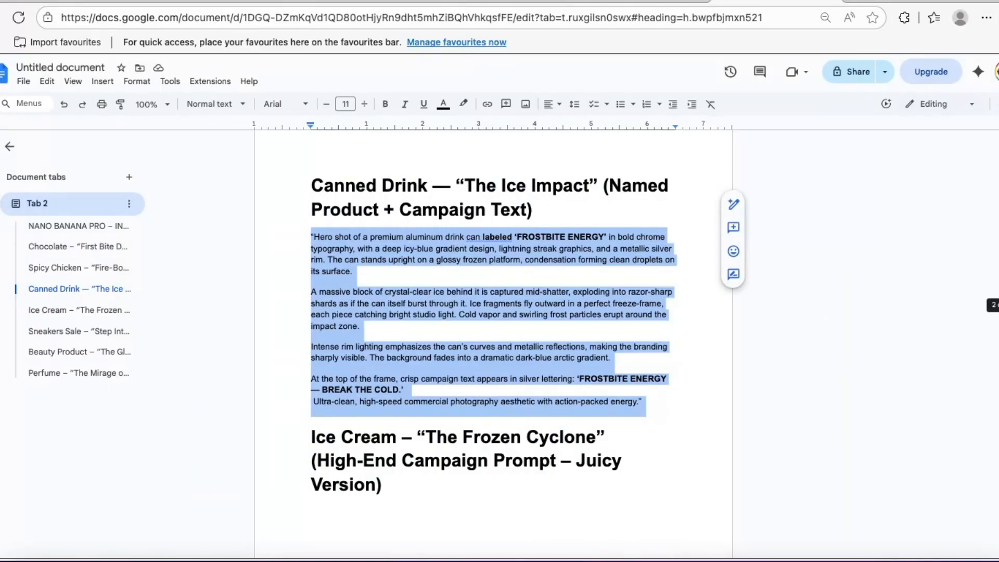
pyautogui.moveTo(998, 305); pyautogui.dragTo(998, 351)
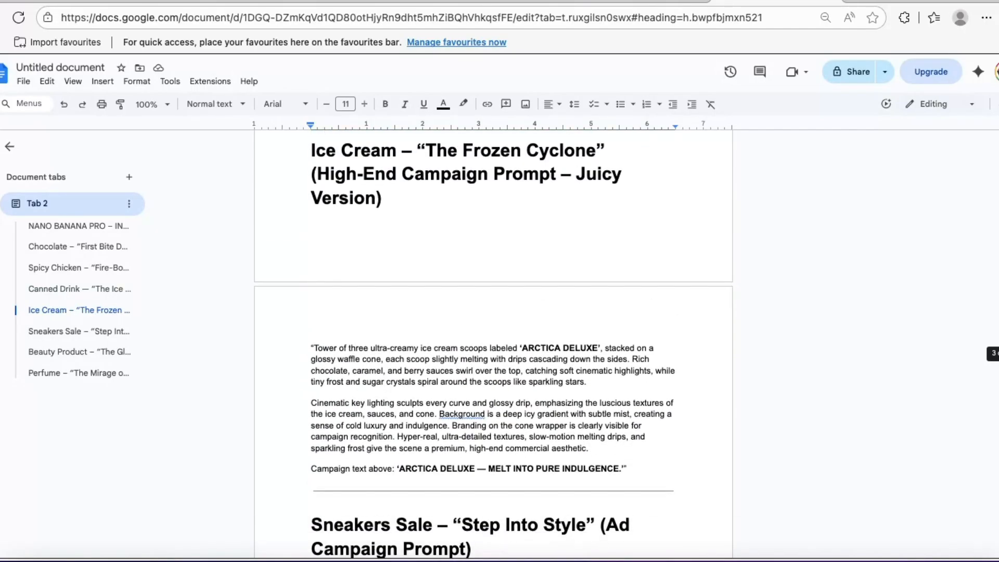
pyautogui.moveTo(309, 151); pyautogui.dragTo(650, 470)
pyautogui.rightClick(465, 382)
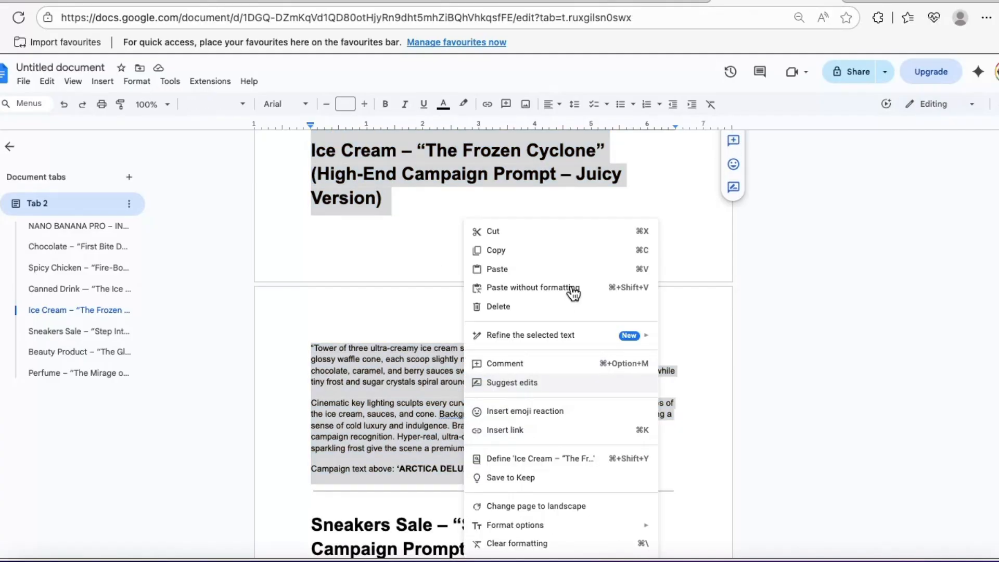
pyautogui.click(524, 255)
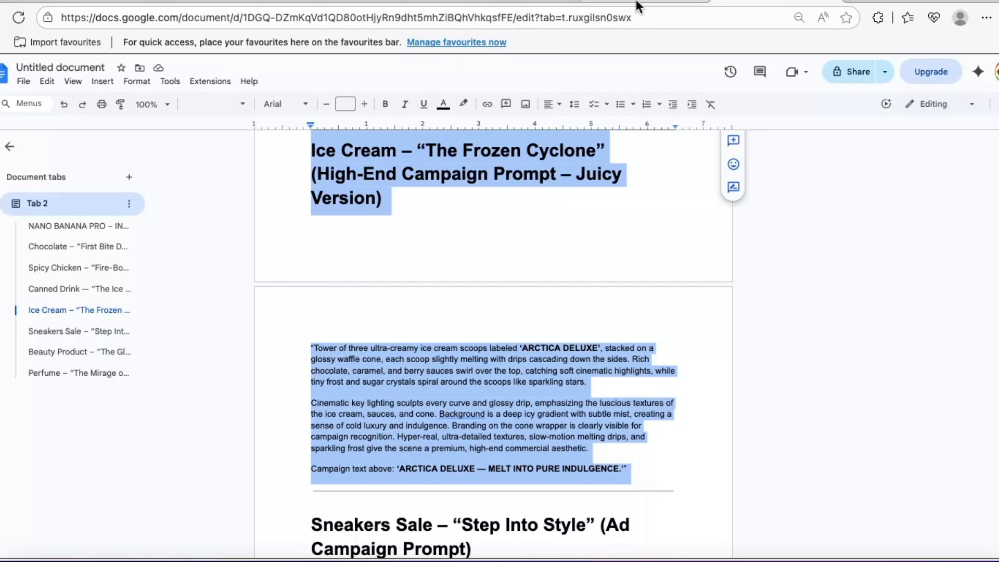
# Generate the Arctica Deluxe ice cream campaign image in Gemini from the copied prompt and view it enlarged
pyautogui.click(508, 5)
pyautogui.click(8, 83)
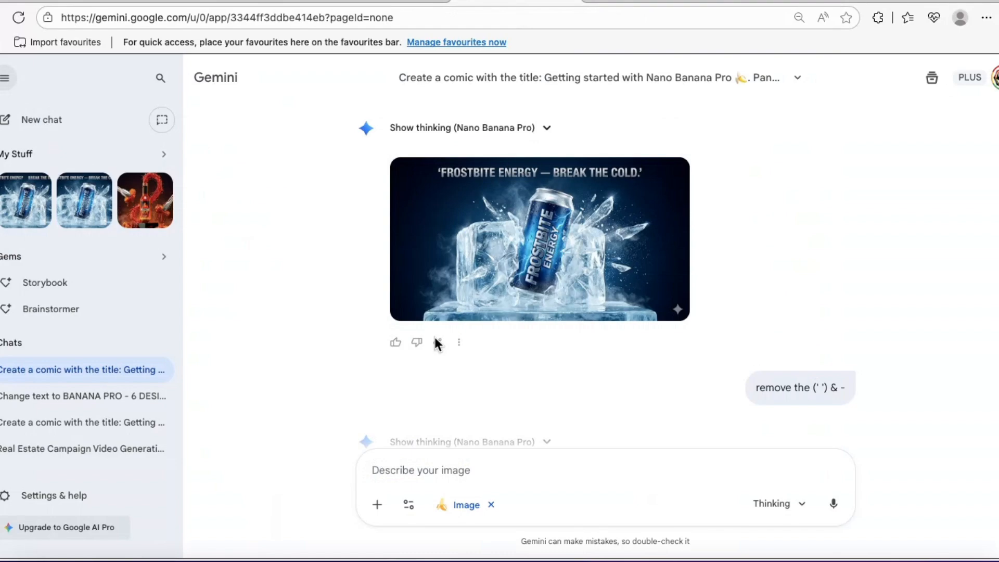
pyautogui.rightClick(402, 470)
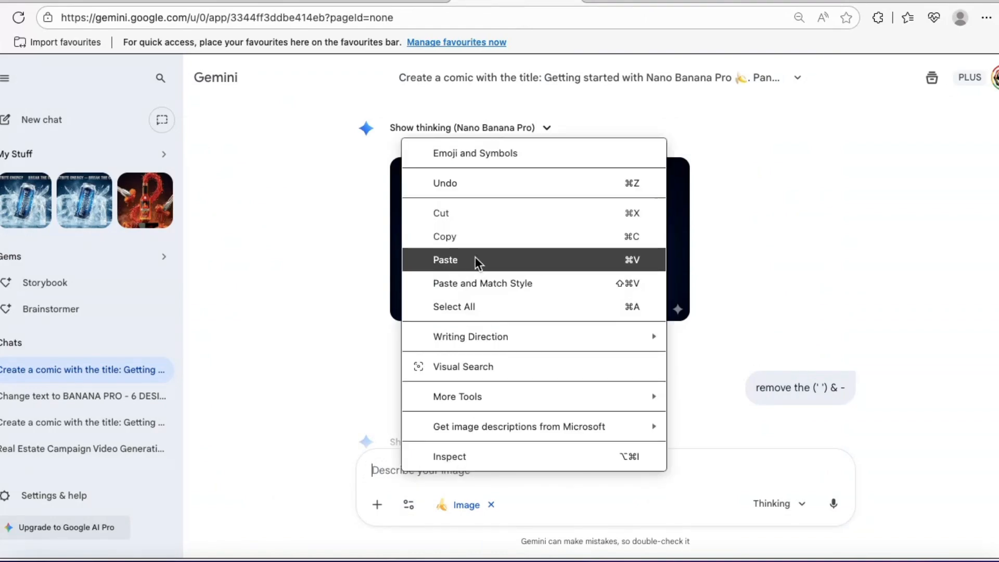
pyautogui.click(475, 258)
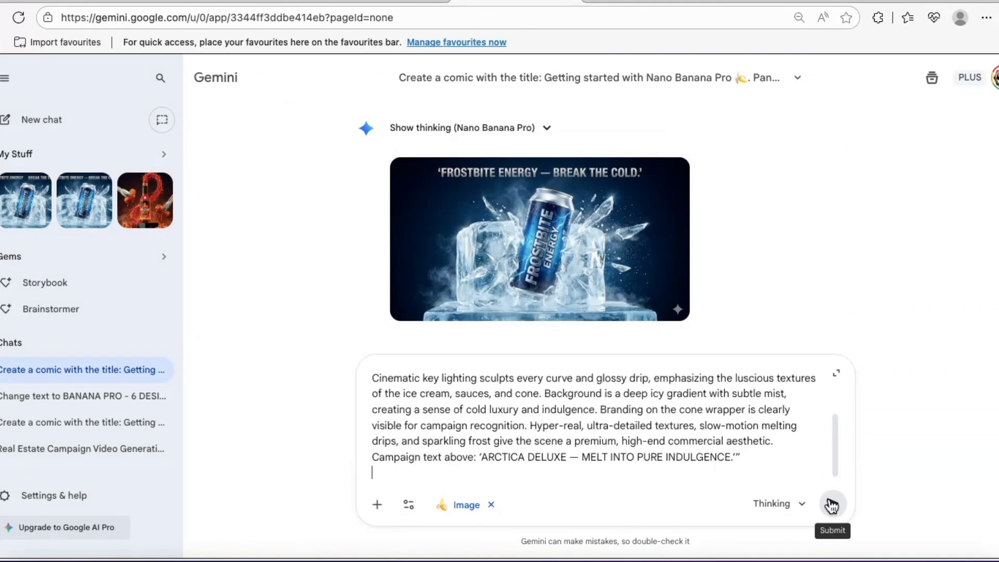
pyautogui.click(830, 503)
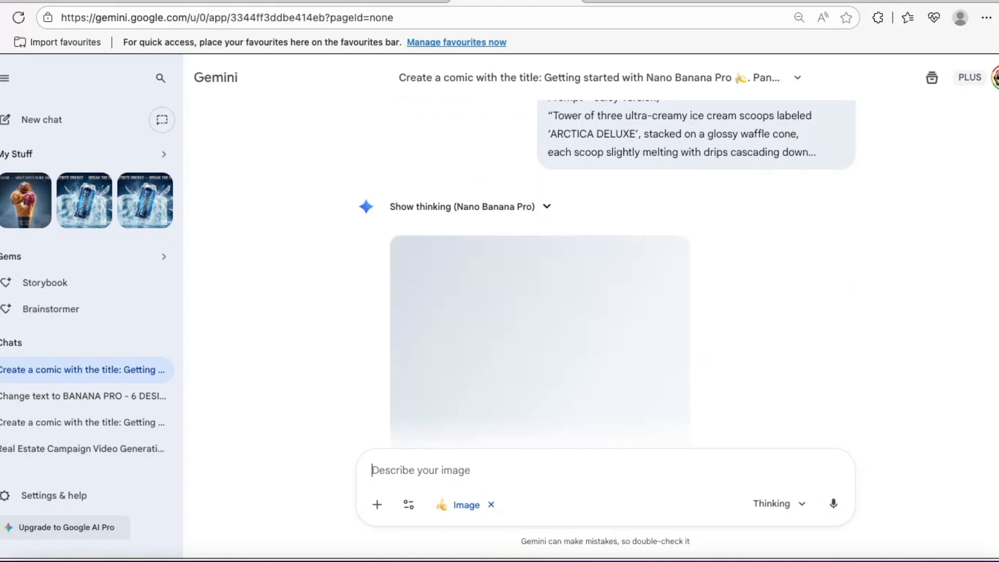
pyautogui.moveTo(579, 327)
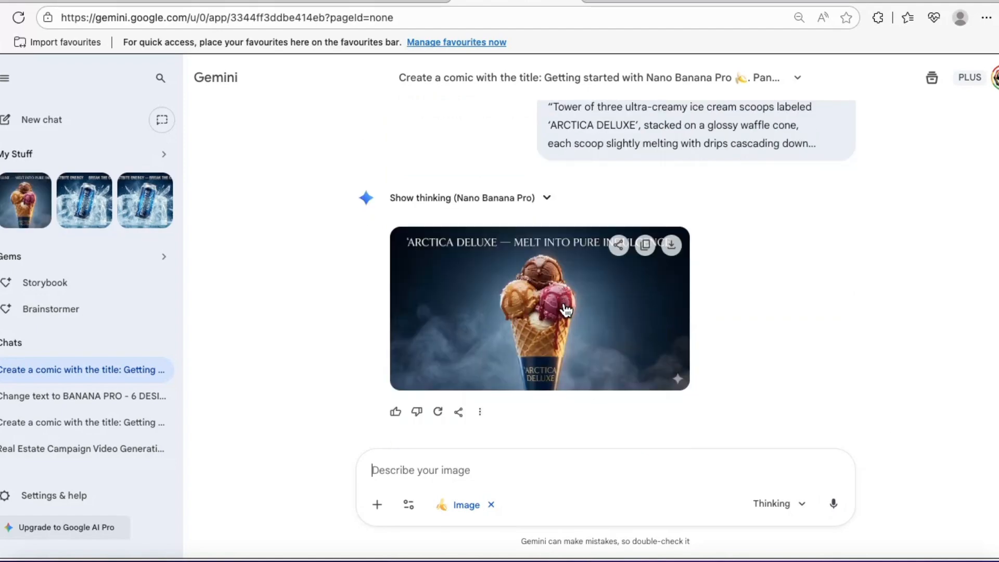
pyautogui.click(564, 307)
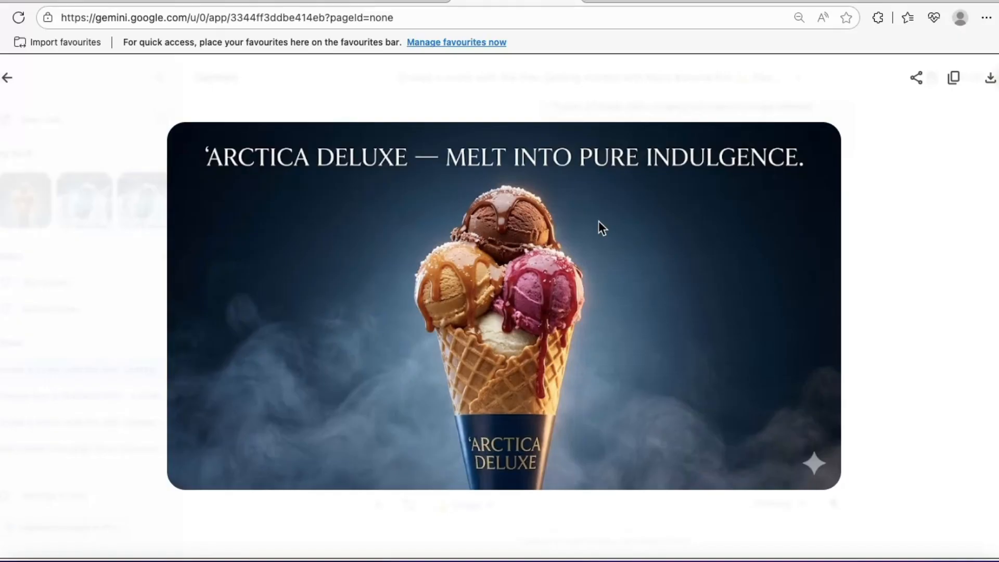
pyautogui.click(7, 77)
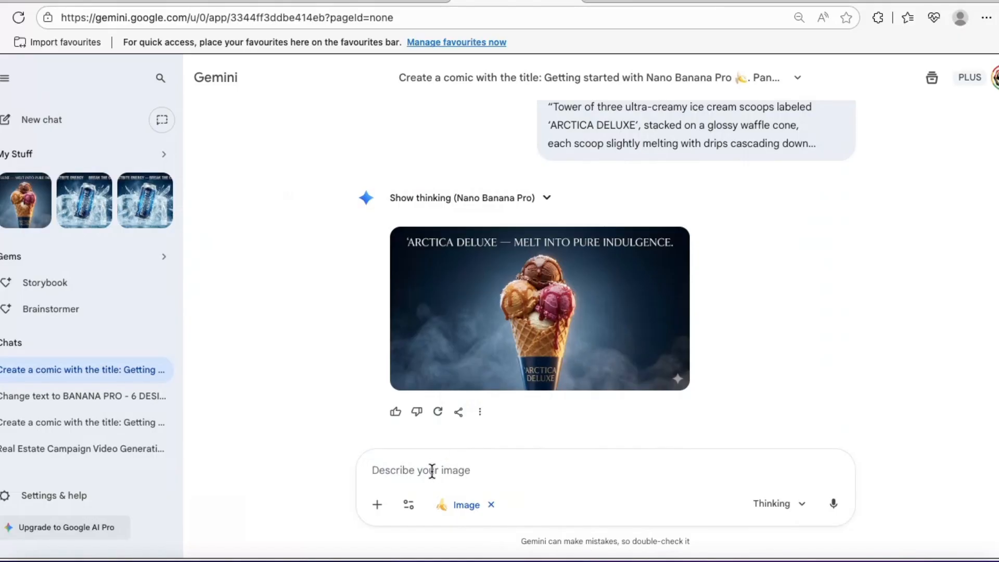
# Examine the ice cream image enlarged and review the follow-up versions in the chat, from the full cone to the hand with well-done nails
pyautogui.click(510, 294)
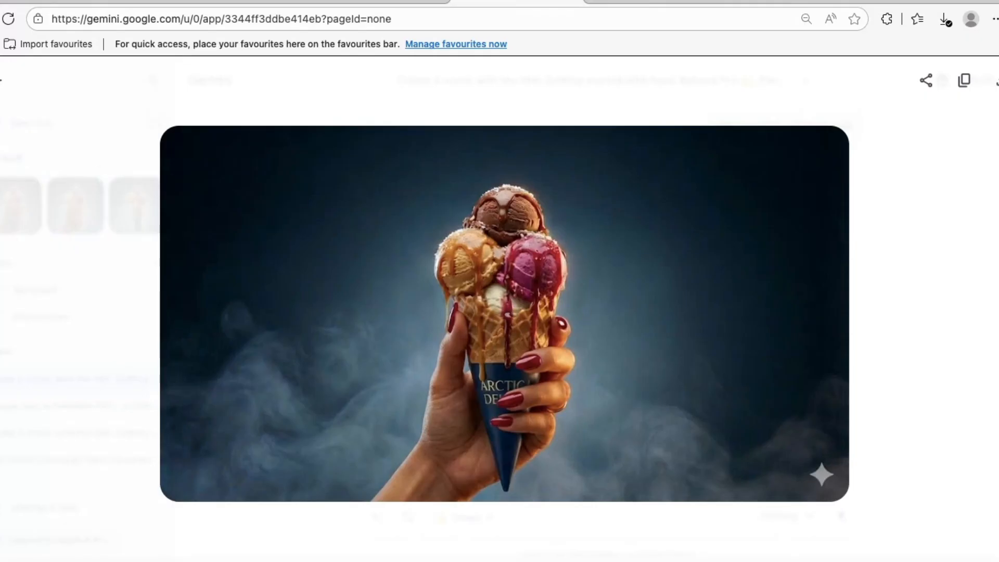
pyautogui.click(1, 82)
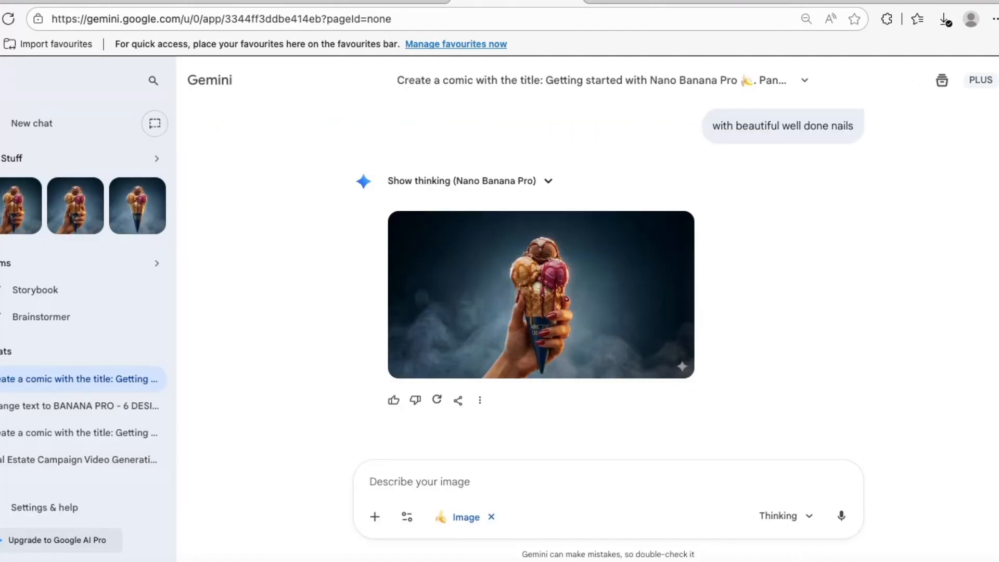
pyautogui.scroll(10, 609, 270)
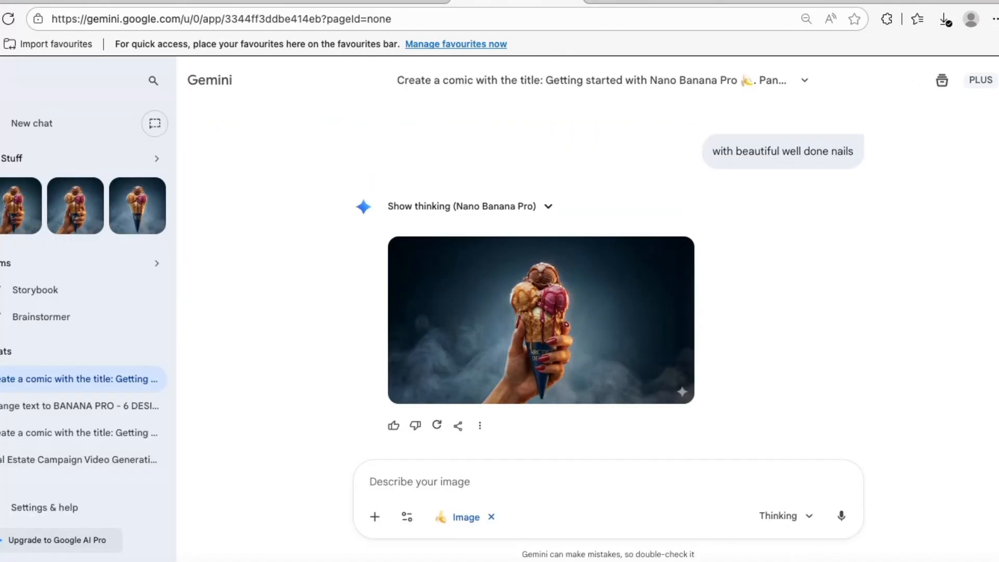
pyautogui.scroll(-3, 609, 271)
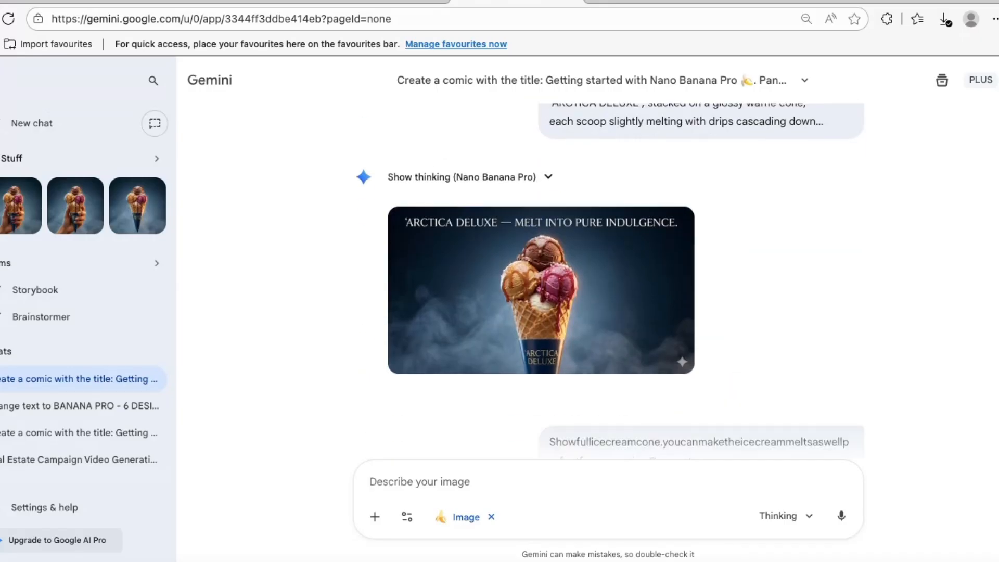
pyautogui.scroll(-15, 608, 281)
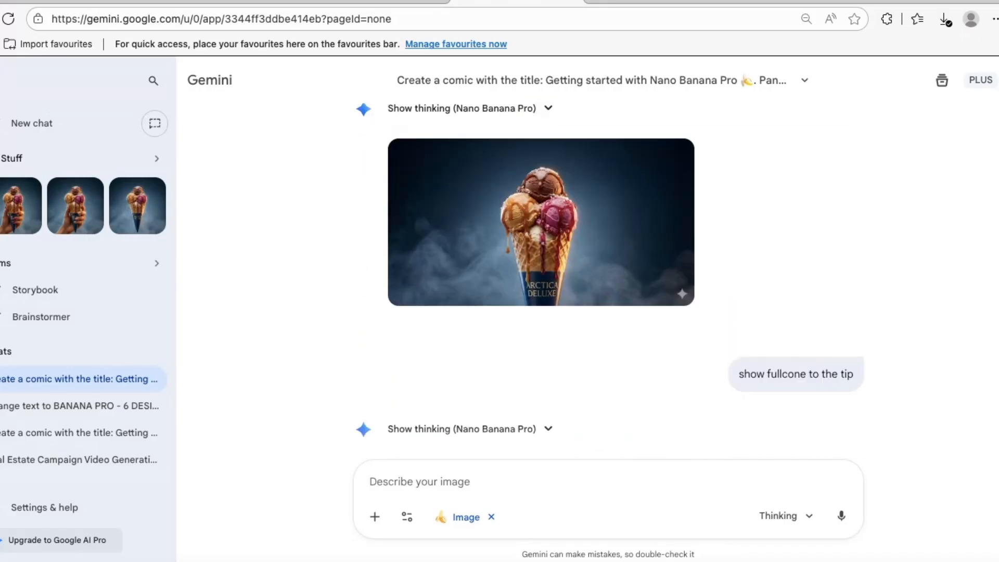
pyautogui.scroll(-10, 608, 280)
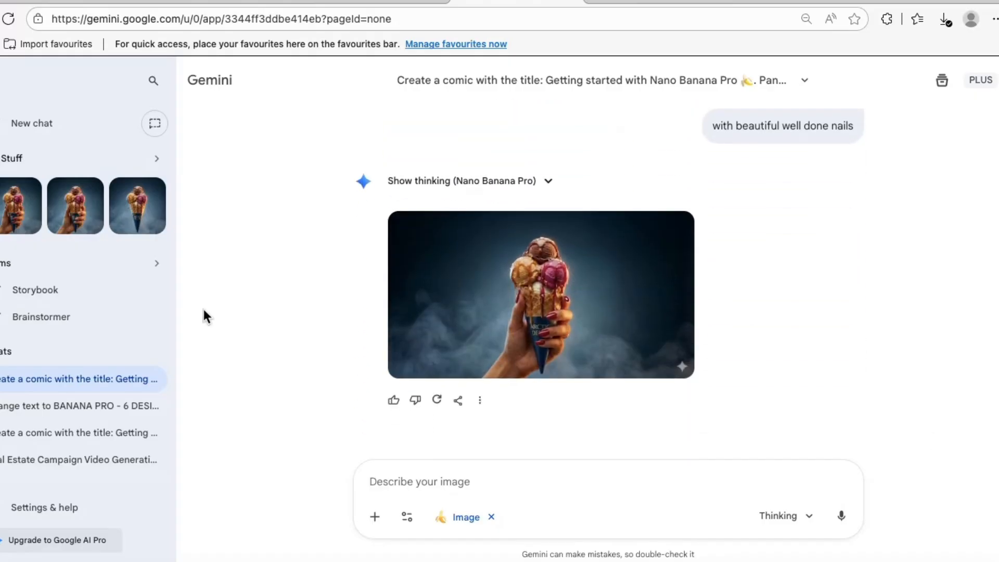
# Examine the generated “Taste Innovations” food magazine page enlarged and review the chat up to the menu page request
pyautogui.moveTo(493, 319)
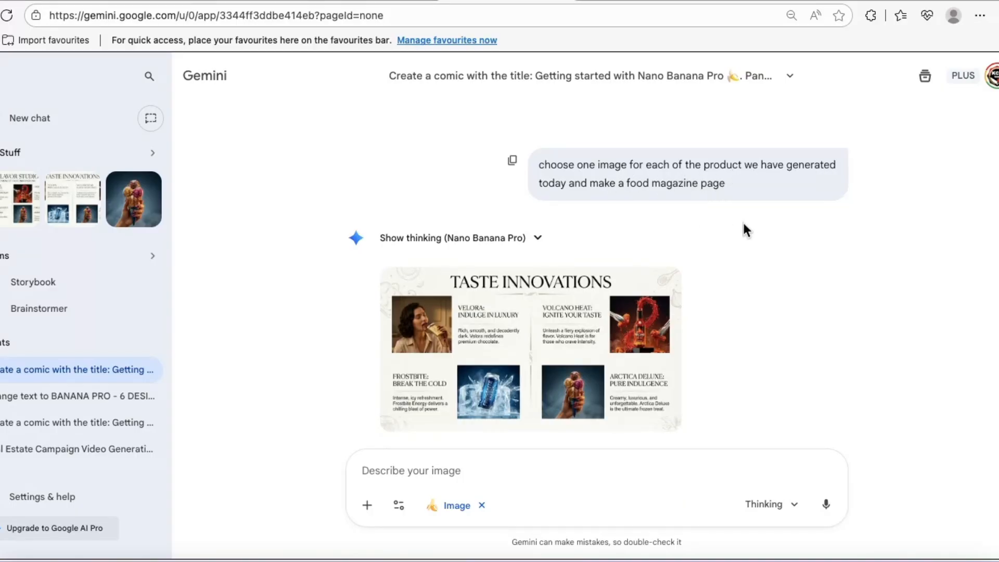
pyautogui.click(505, 341)
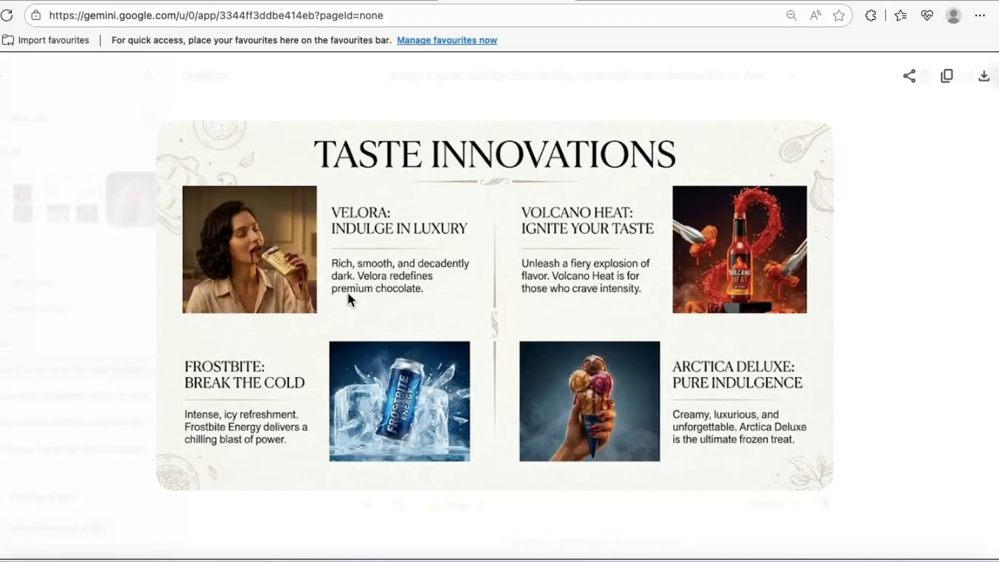
pyautogui.click(1, 78)
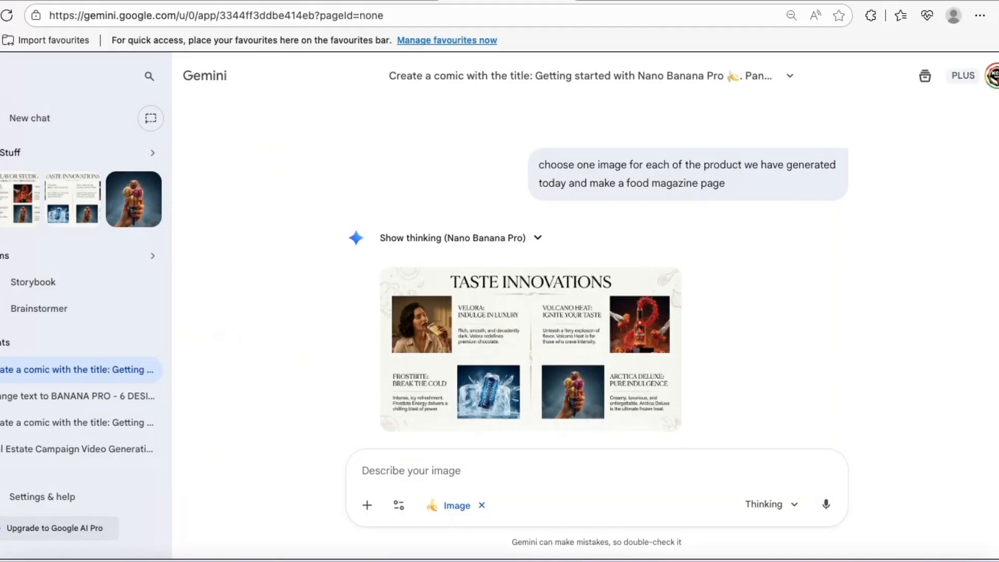
pyautogui.scroll(-3, 408, 168)
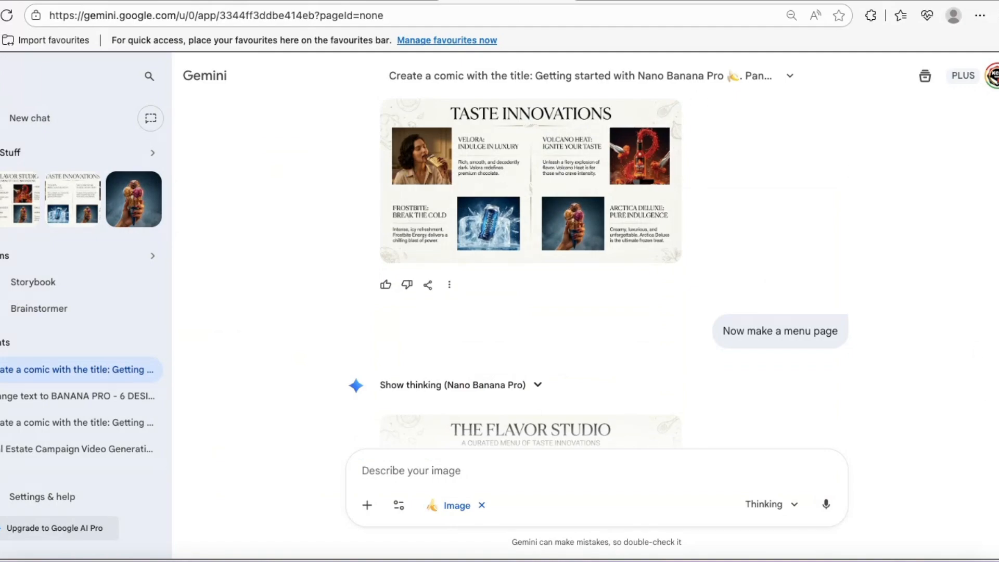
# Examine the generated “The Flavor Studio” menu page enlarged, checking its four product sections
pyautogui.scroll(-4, 531, 260)
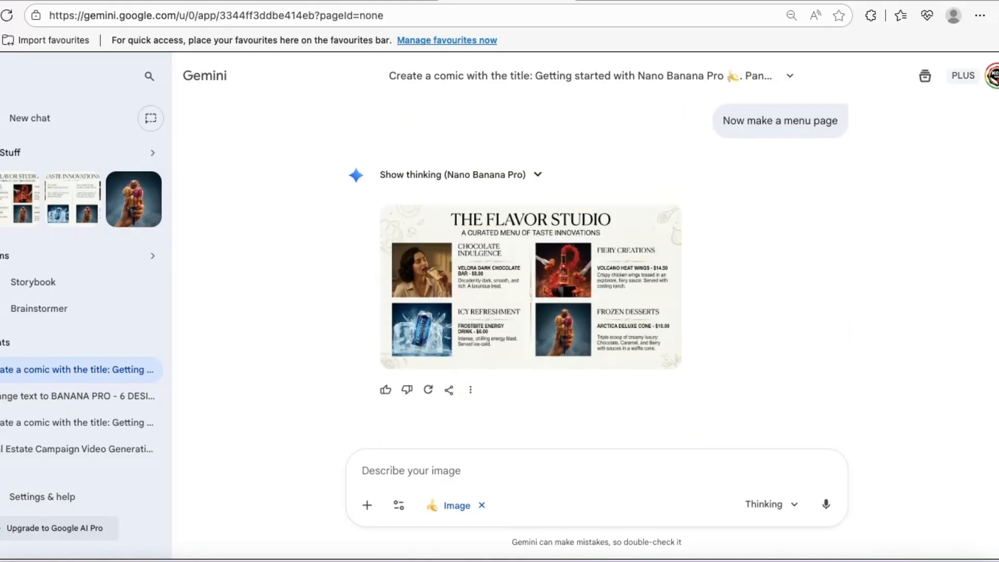
pyautogui.click(555, 274)
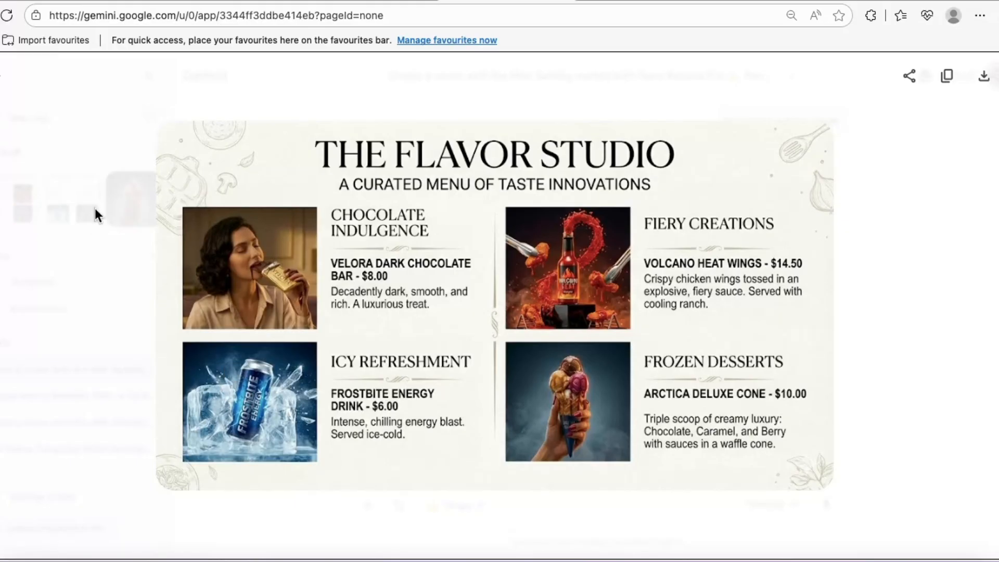
pyautogui.press('Escape')
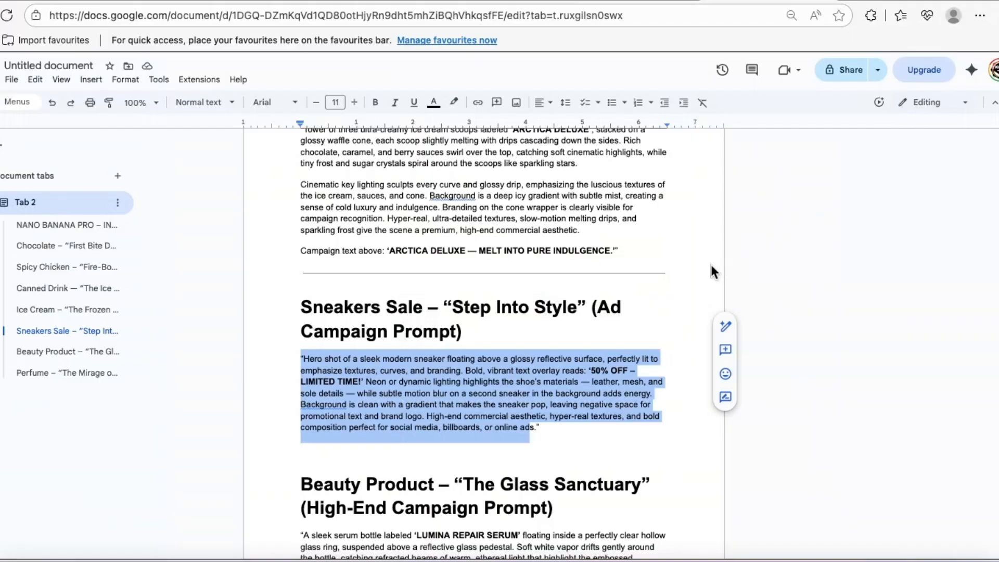
# In the Google Docs document, copy the first two paragraphs of the Beauty Product – “The Glass Sanctuary” prompt
pyautogui.scroll(-6, 972, 375)
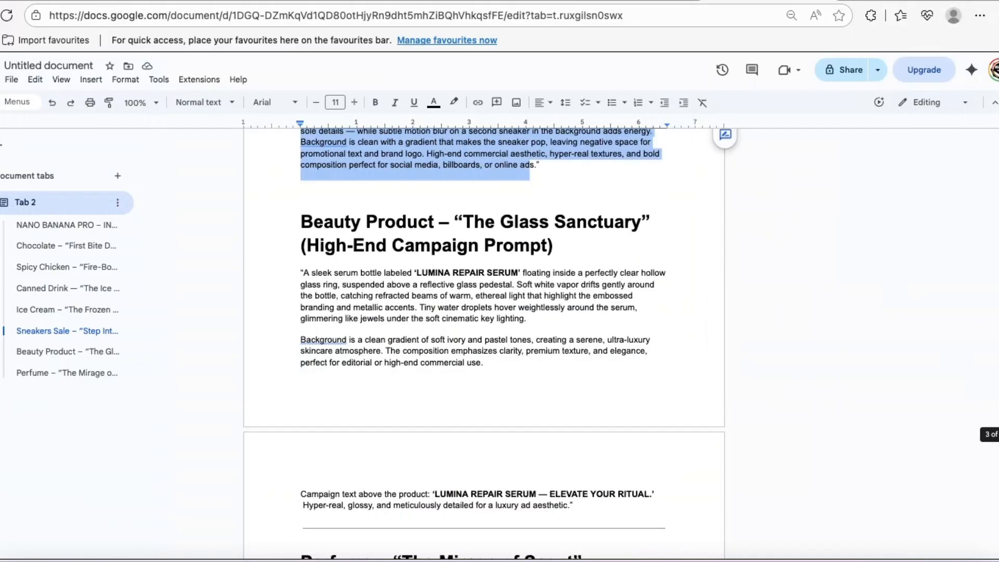
pyautogui.moveTo(300, 241); pyautogui.dragTo(520, 343)
pyautogui.rightClick(429, 287)
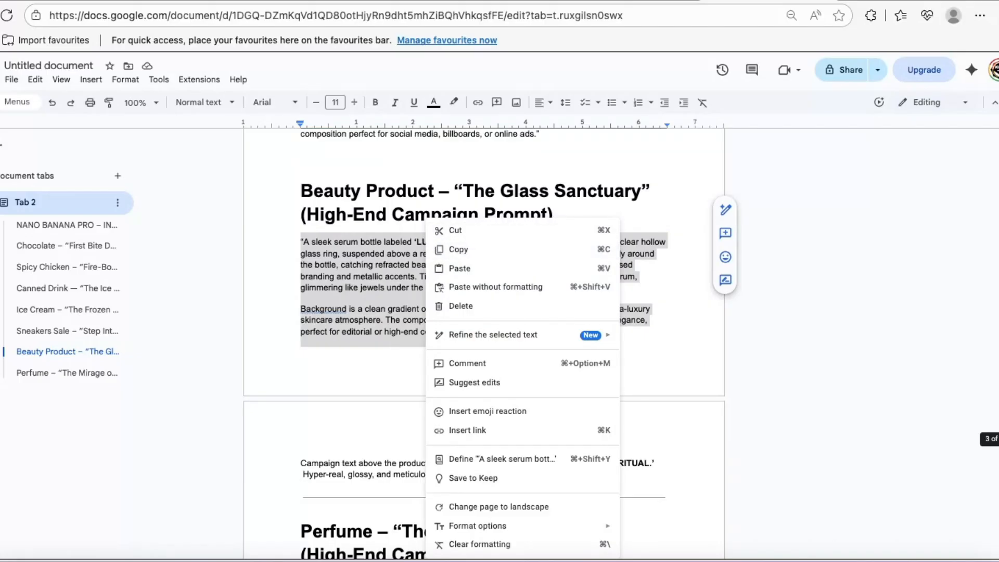
pyautogui.scroll(-3, 484, 312)
pyautogui.scroll(1, 484, 312)
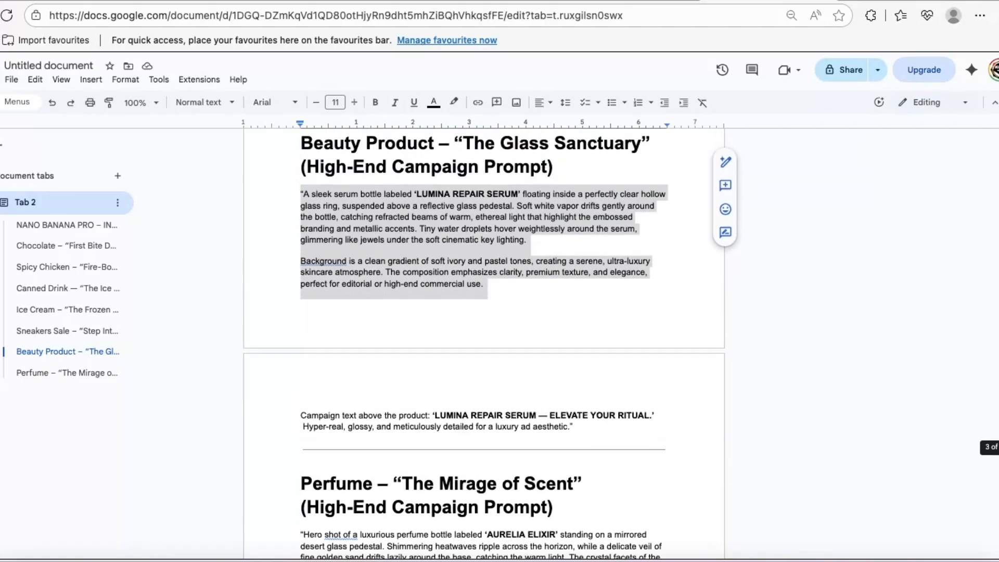
pyautogui.scroll(-8, 484, 312)
pyautogui.scroll(4, 484, 312)
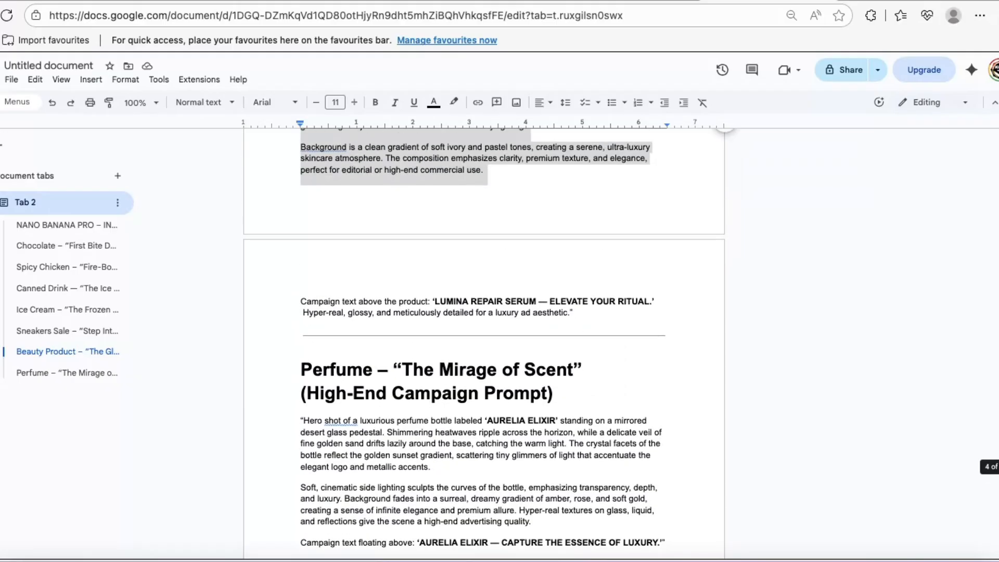
pyautogui.scroll(1, 483, 312)
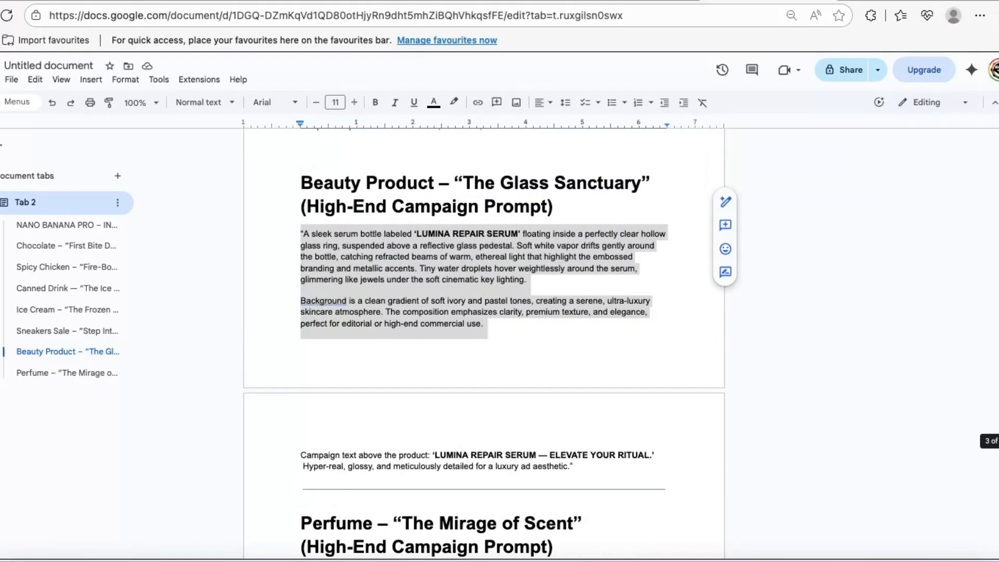
pyautogui.scroll(1, 371, 234)
pyautogui.scroll(-2, 370, 234)
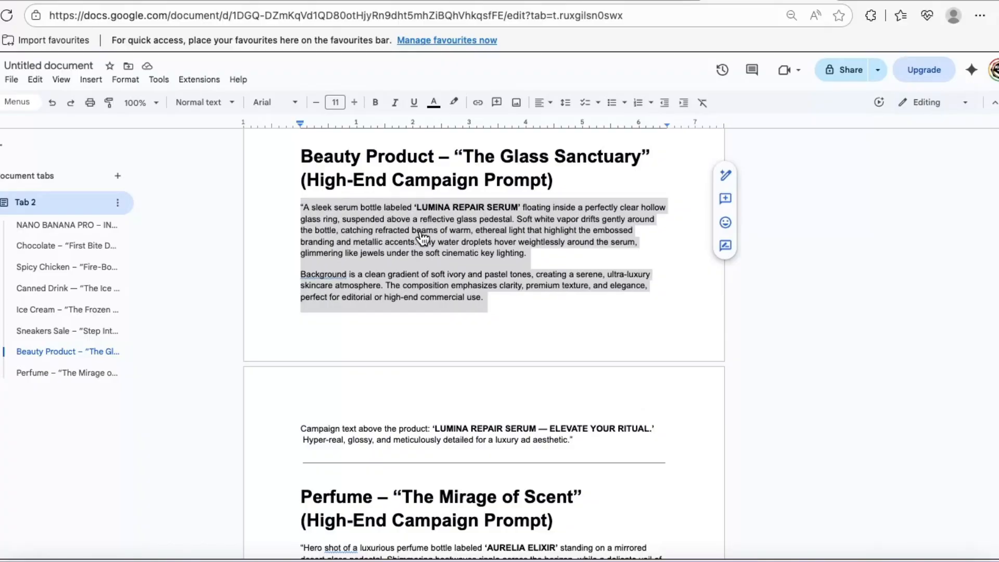
pyautogui.rightClick(350, 224)
pyautogui.click(411, 250)
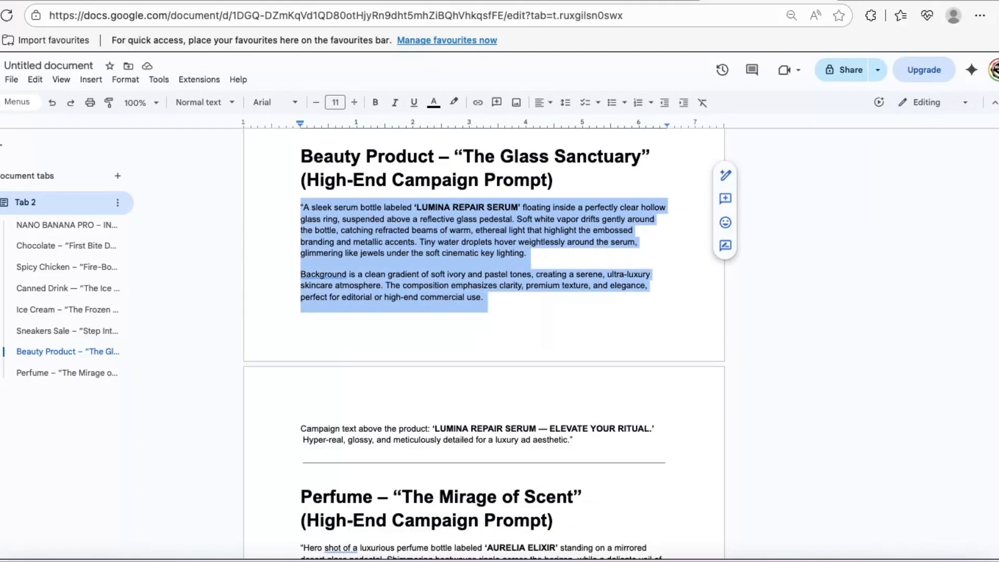
# Paste the copied beauty product prompt into the Gemini image chat and submit it to generate the Lumina Repair Serum image
pyautogui.click(489, 4)
pyautogui.click(396, 466)
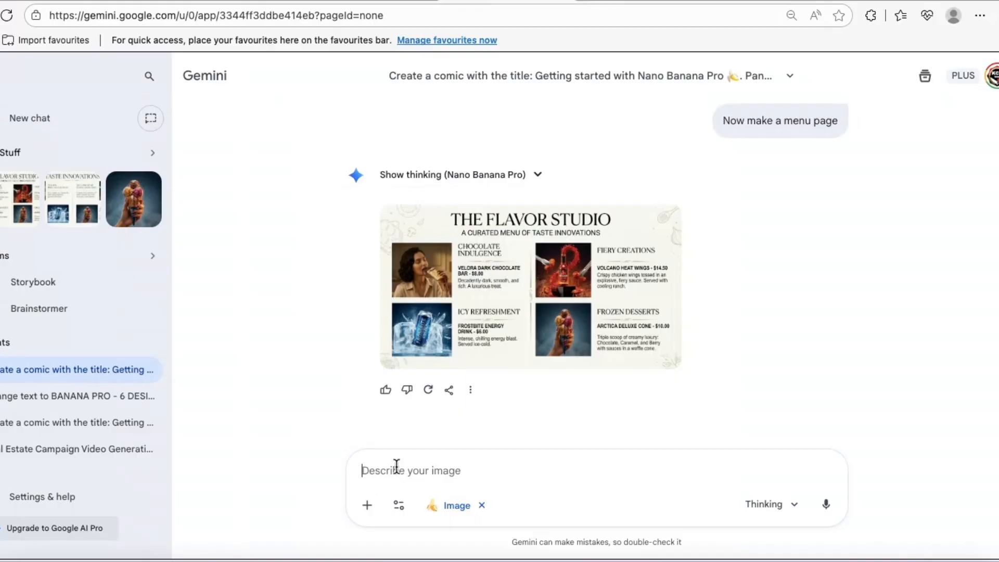
pyautogui.rightClick(396, 466)
pyautogui.click(509, 257)
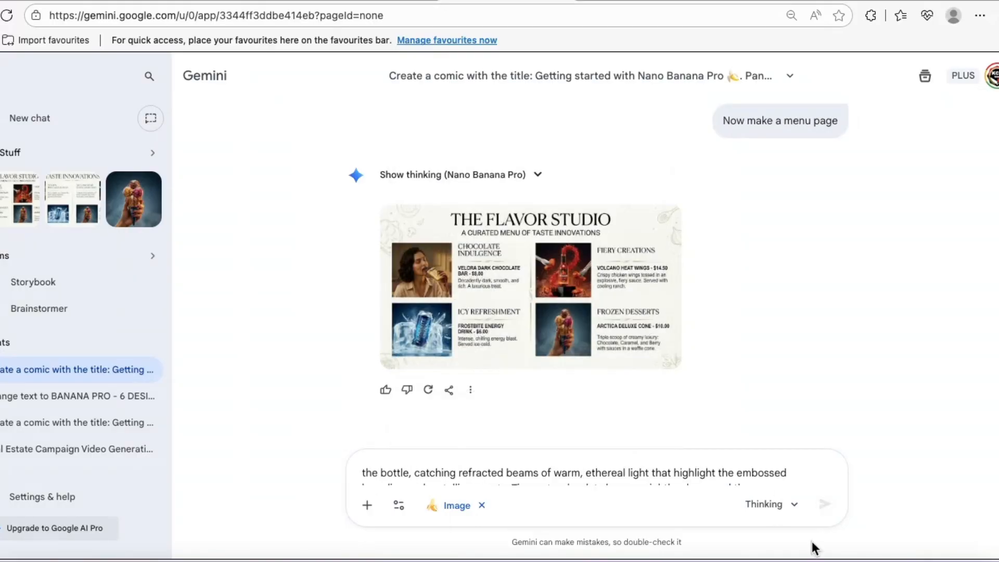
pyautogui.click(819, 504)
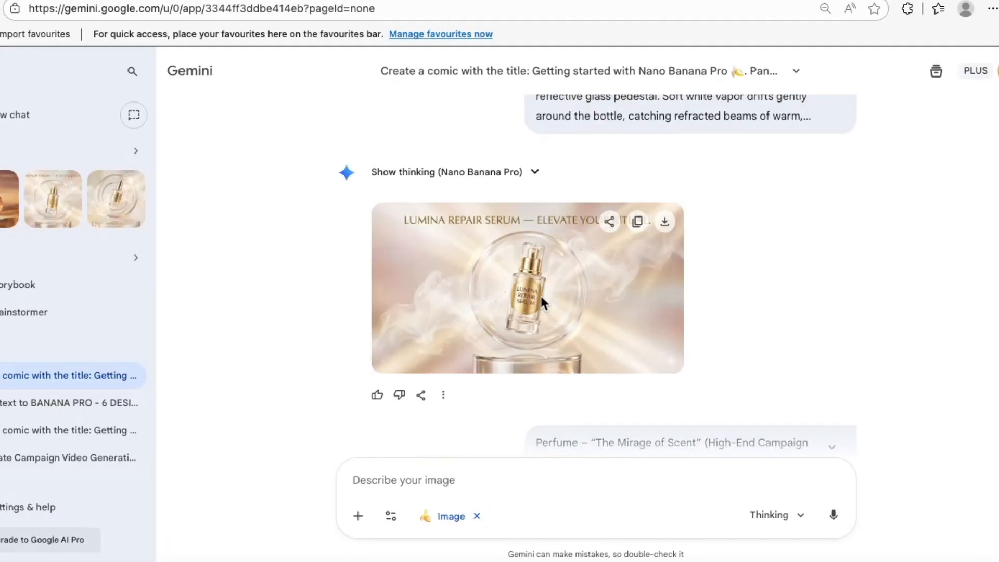
# Examine the Lumina Repair Serum campaign image enlarged and review the follow-up request that produced it
pyautogui.click(541, 300)
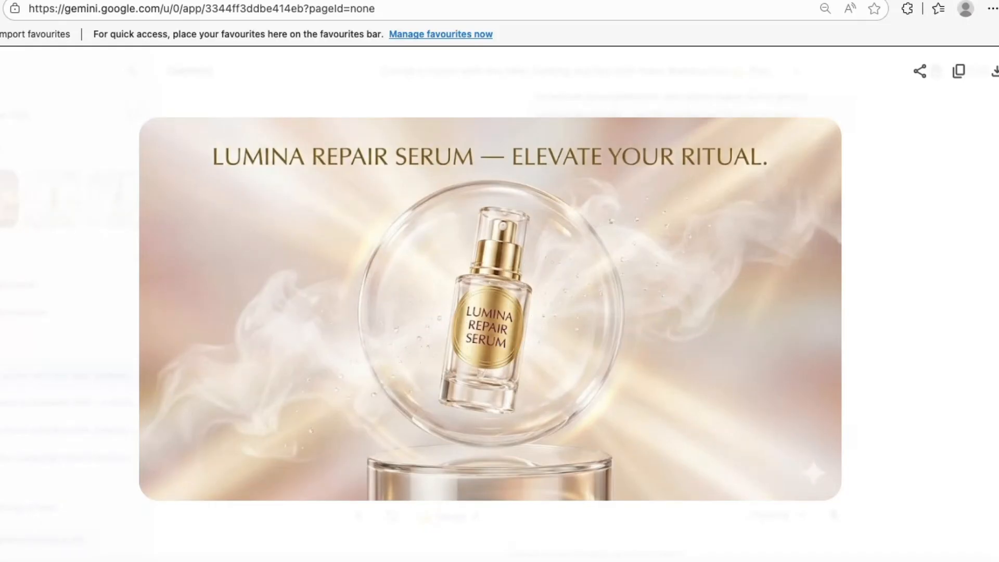
pyautogui.press('Escape')
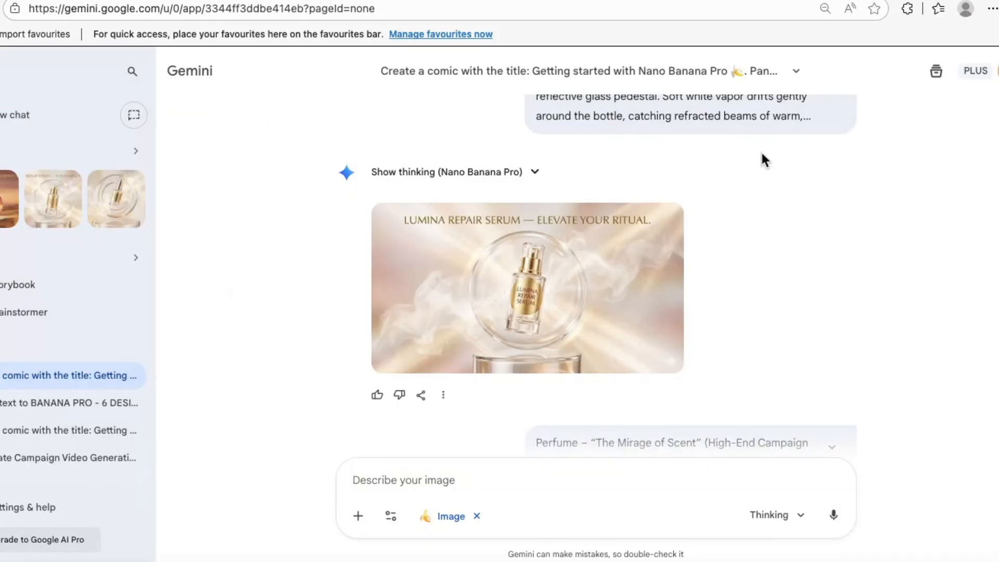
pyautogui.scroll(3, 613, 276)
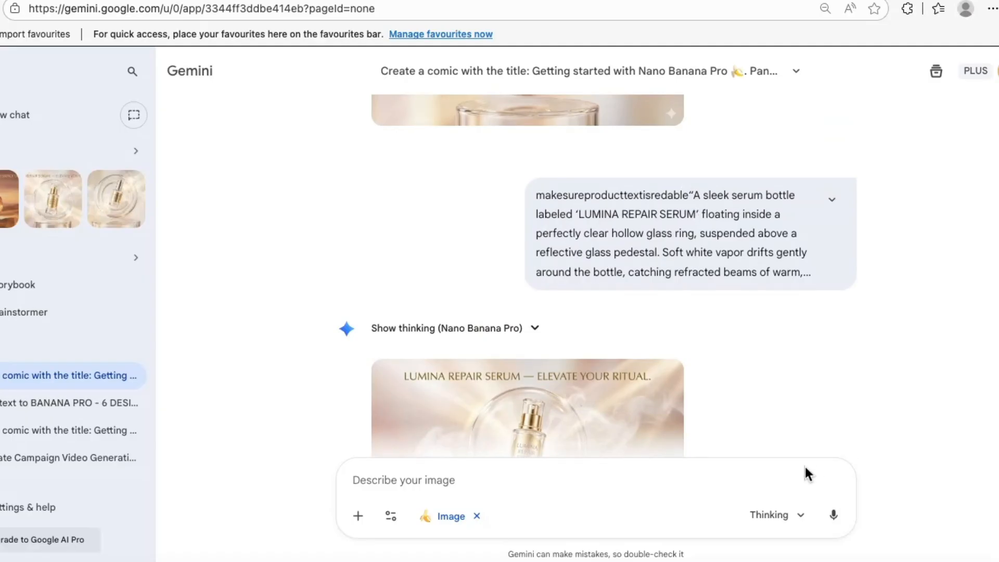
# View the generated Aurelia Elixir perfume campaign image from the “The Mirage of Scent” prompt enlarged
pyautogui.scroll(-10, 526, 276)
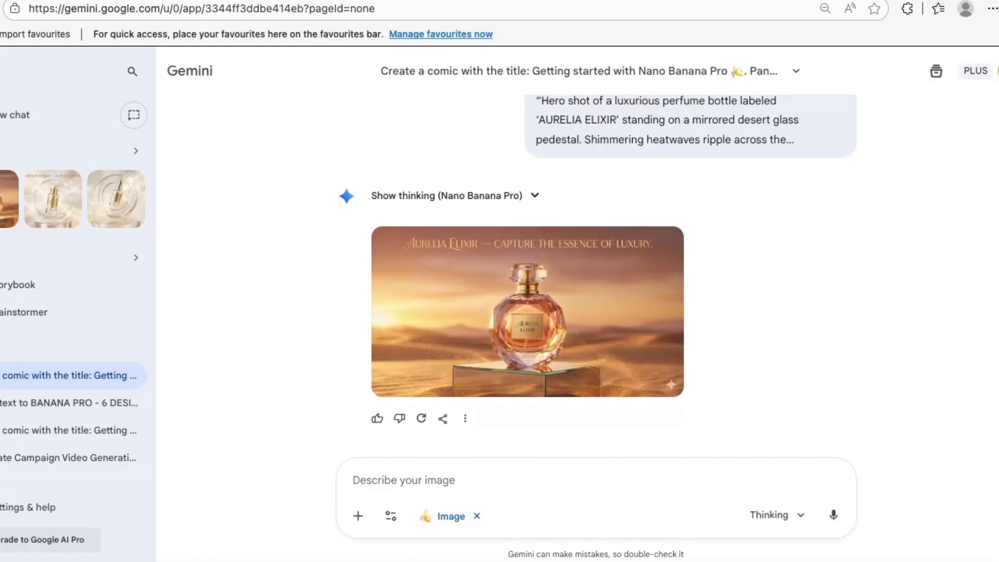
pyautogui.moveTo(461, 301)
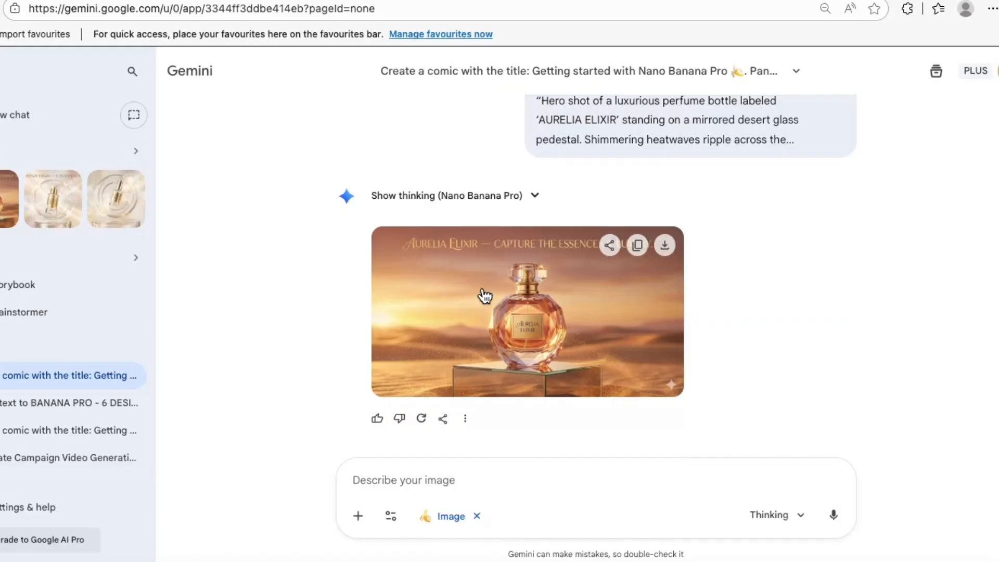
pyautogui.click(484, 290)
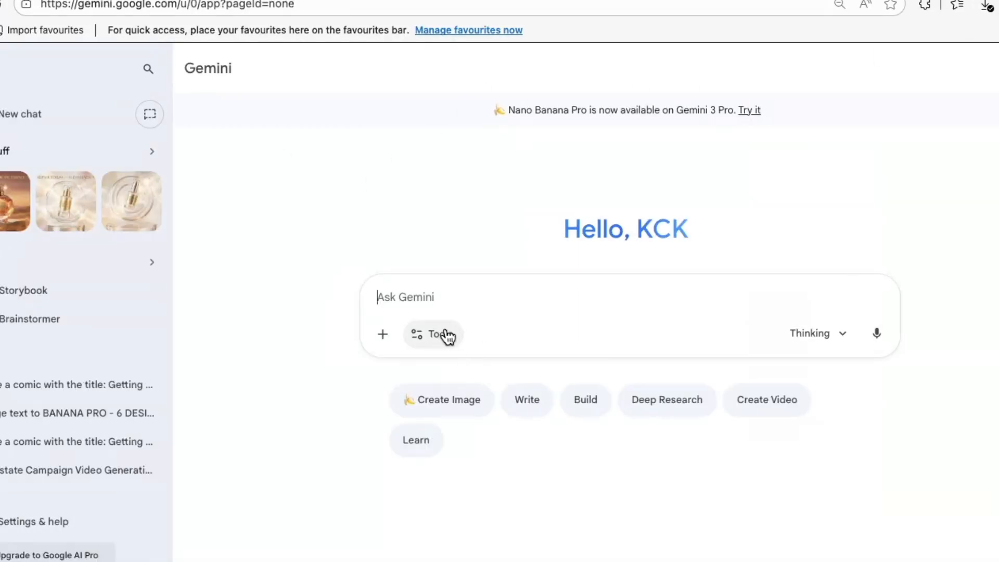
# Set the new Gemini chat to Create videos (Veo 3.1) and close the enlarged perfume image
pyautogui.click(448, 335)
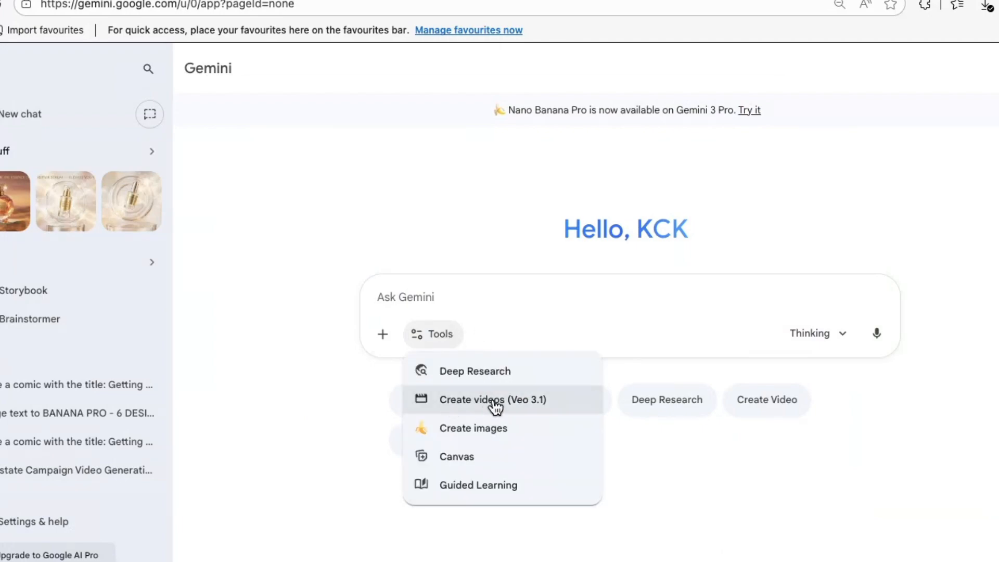
pyautogui.click(540, 406)
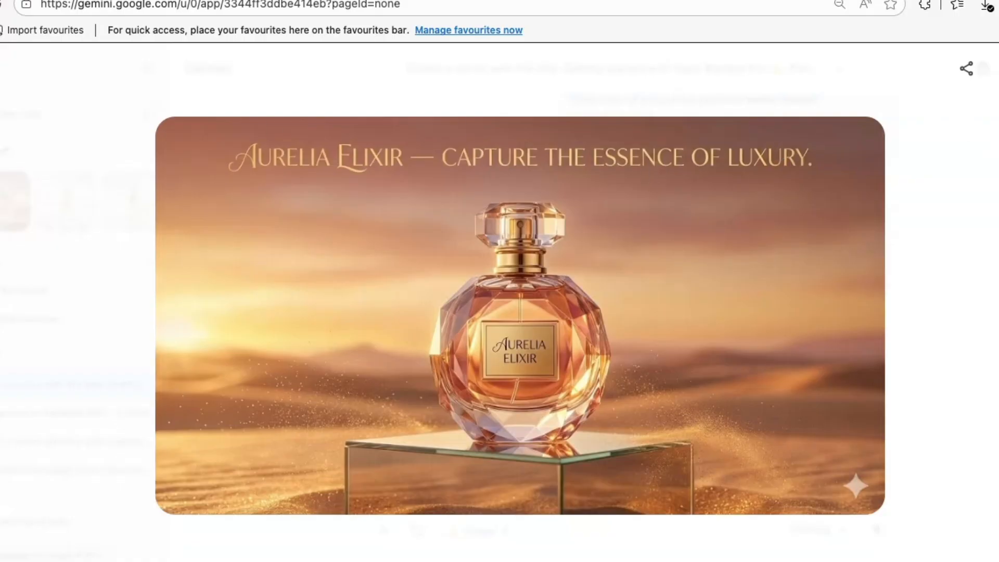
pyautogui.press('Escape')
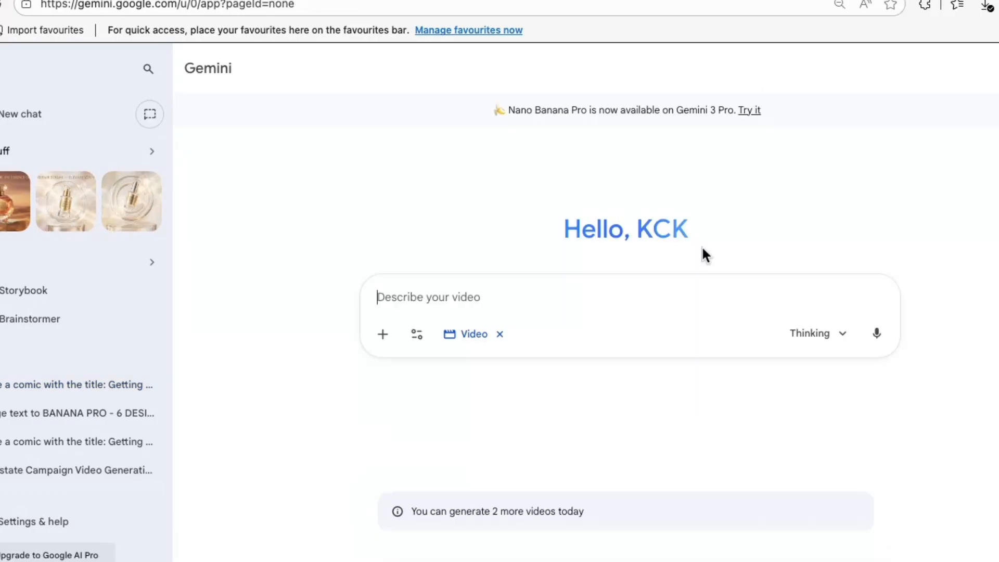
# Attach the Volcano Heat image Gemini_Generated_Image_9qvhy89qvhy89qvh.png from the Desktop folder to the video request
pyautogui.click(384, 335)
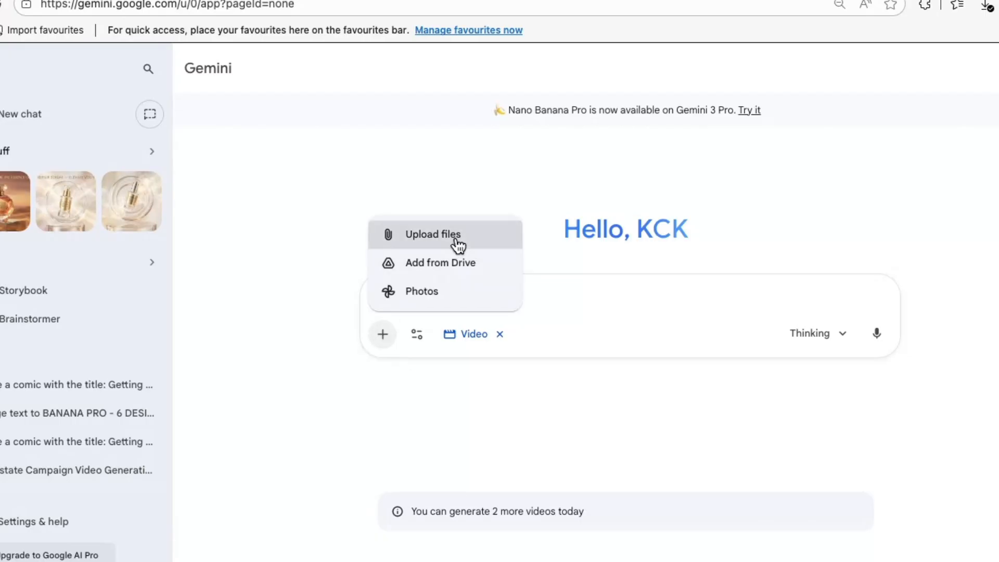
pyautogui.click(456, 242)
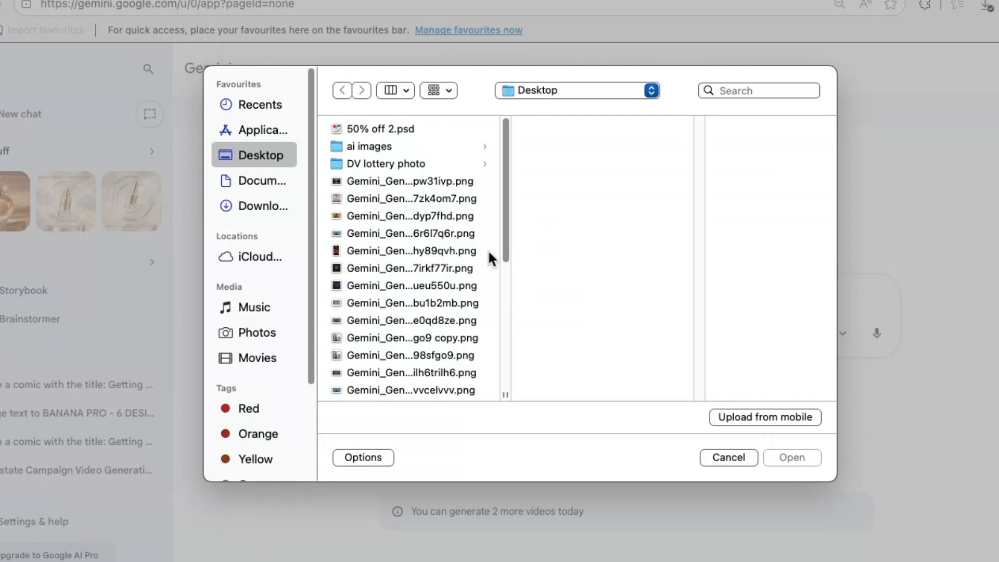
pyautogui.moveTo(507, 245)
pyautogui.mouseDown()
pyautogui.moveTo(512, 301)
pyautogui.moveTo(512, 248)
pyautogui.mouseUp()
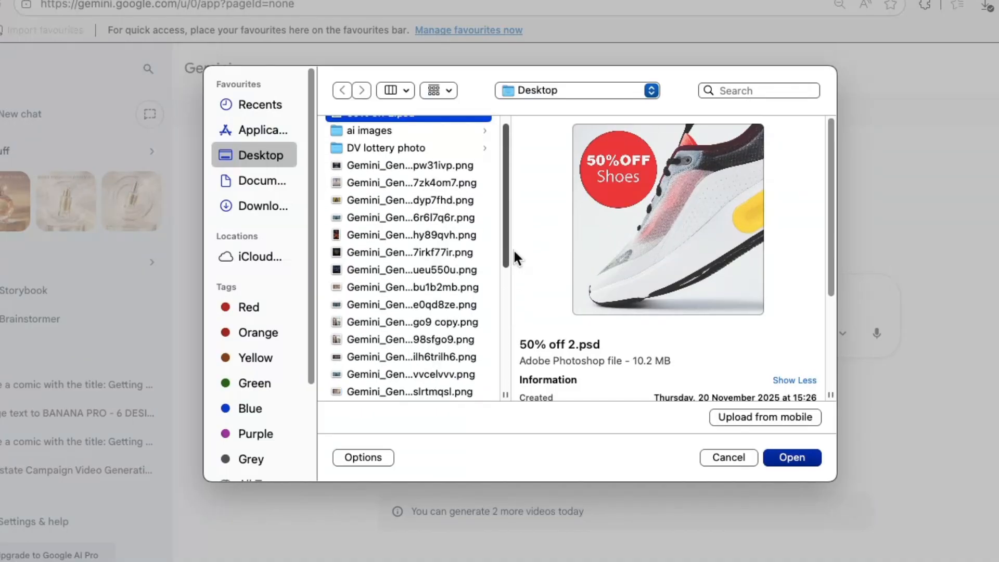
pyautogui.click(441, 238)
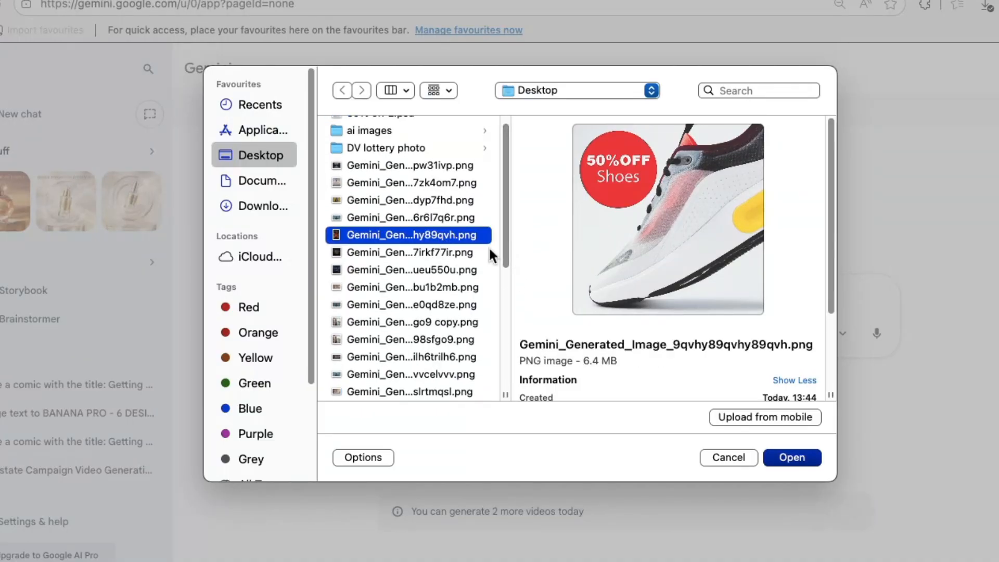
pyautogui.click(788, 457)
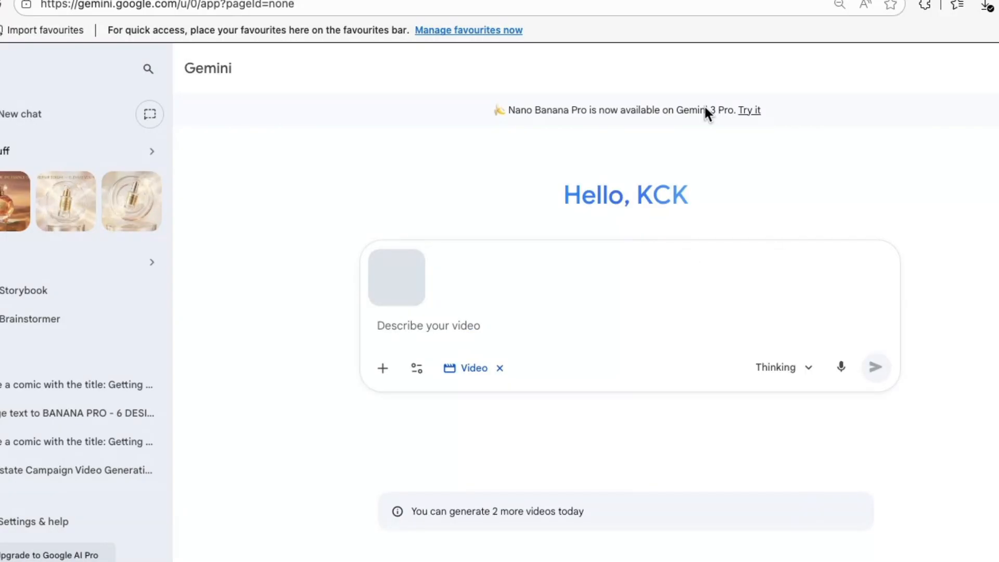
# In the Google Docs document, select the Spicy Chicken – “Fire-Born Flavor” prompt text and paste the copied Perfume prompt over it
pyautogui.hotkey('ctrl', 'Tab')
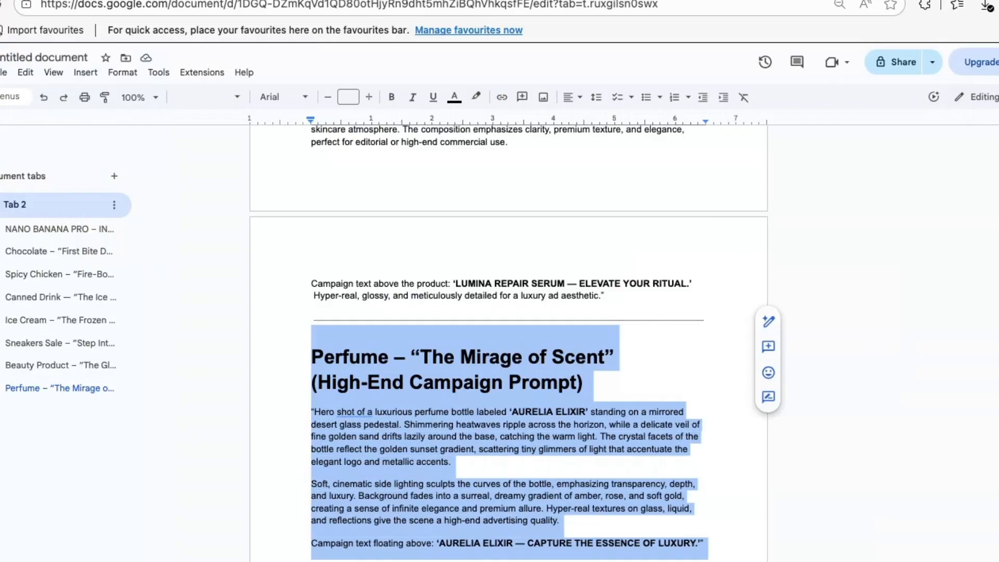
pyautogui.scroll(2, 508, 344)
pyautogui.scroll(10, 508, 343)
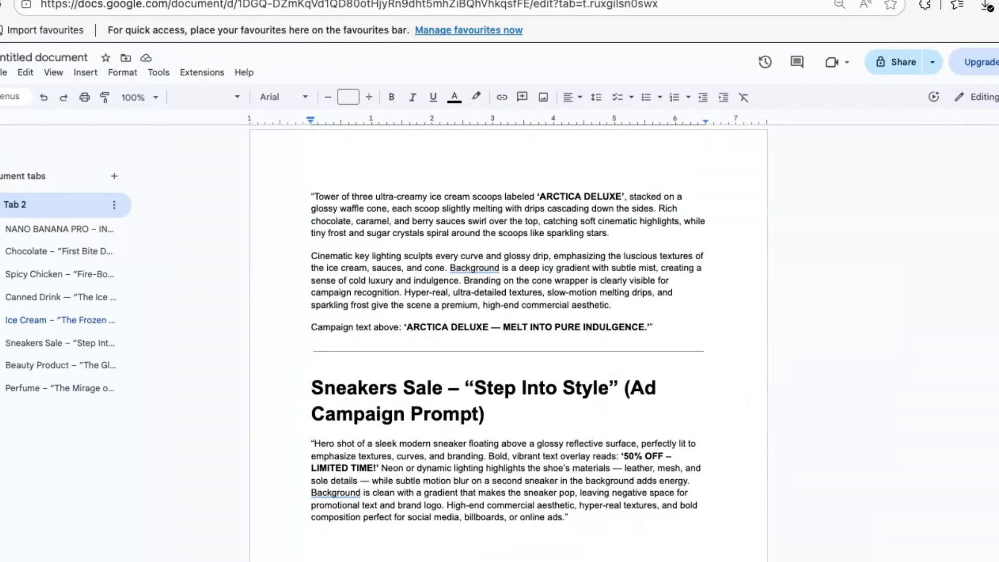
pyautogui.scroll(-2, 508, 344)
pyautogui.scroll(8, 508, 344)
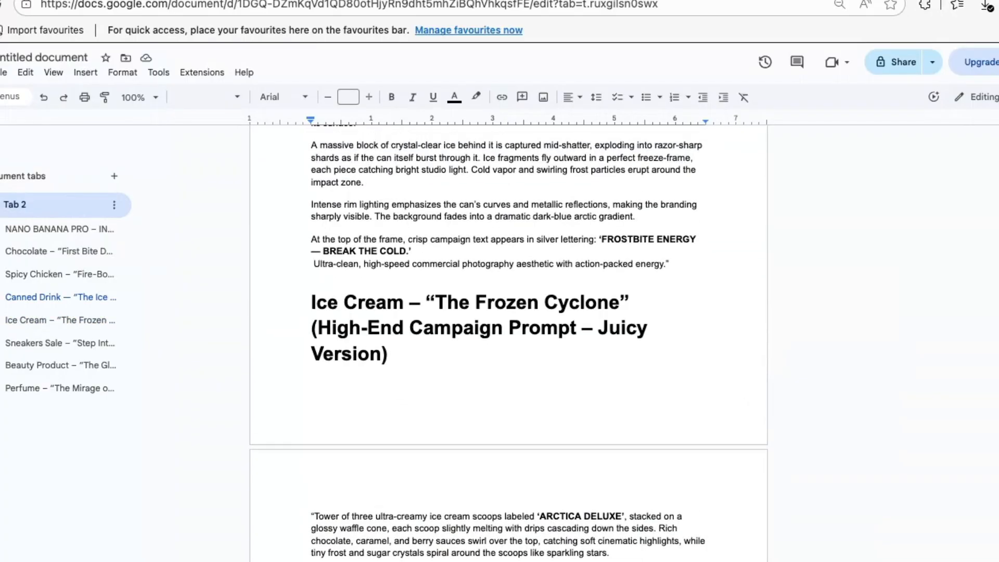
pyautogui.scroll(15, 509, 343)
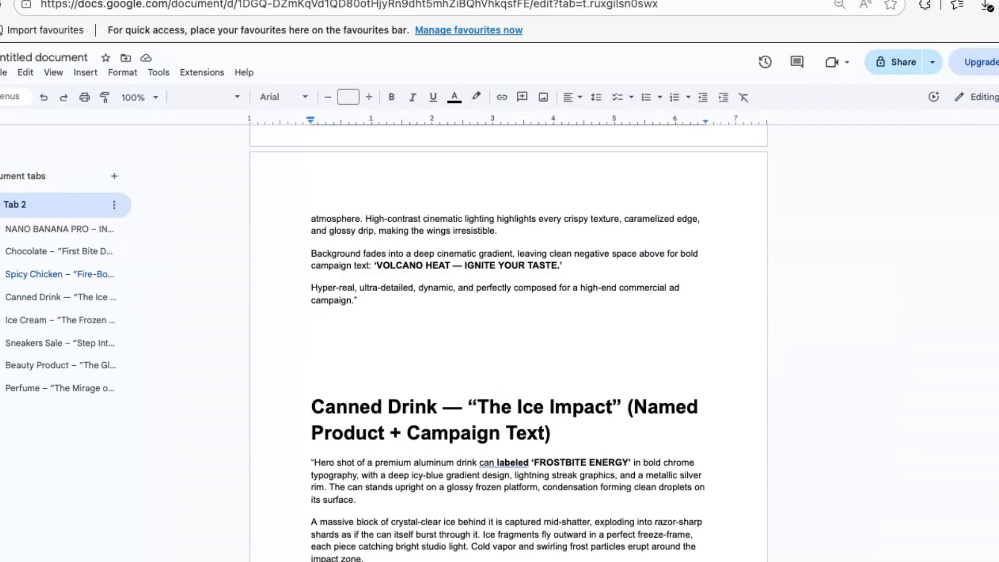
pyautogui.scroll(-5, 508, 343)
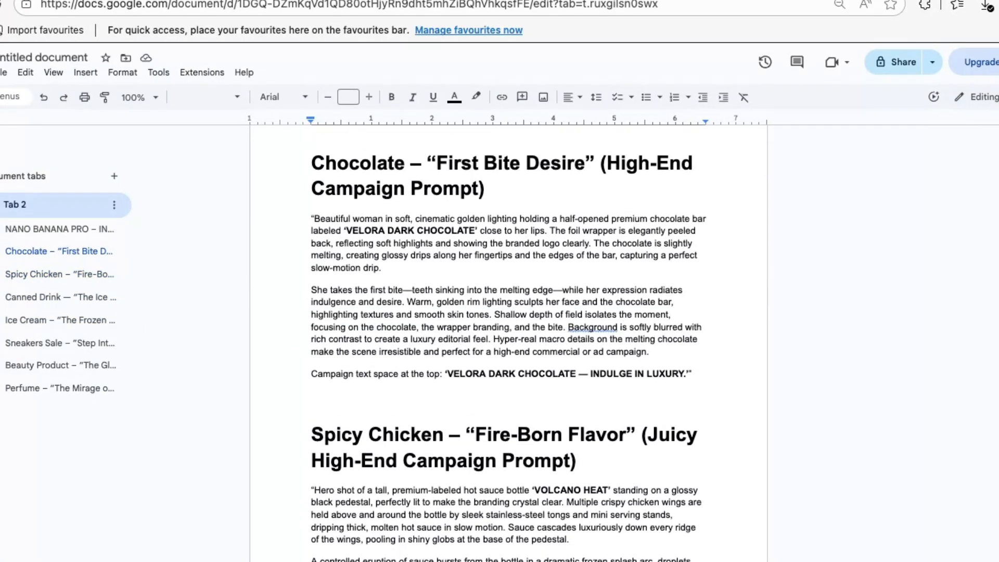
pyautogui.scroll(1, 508, 344)
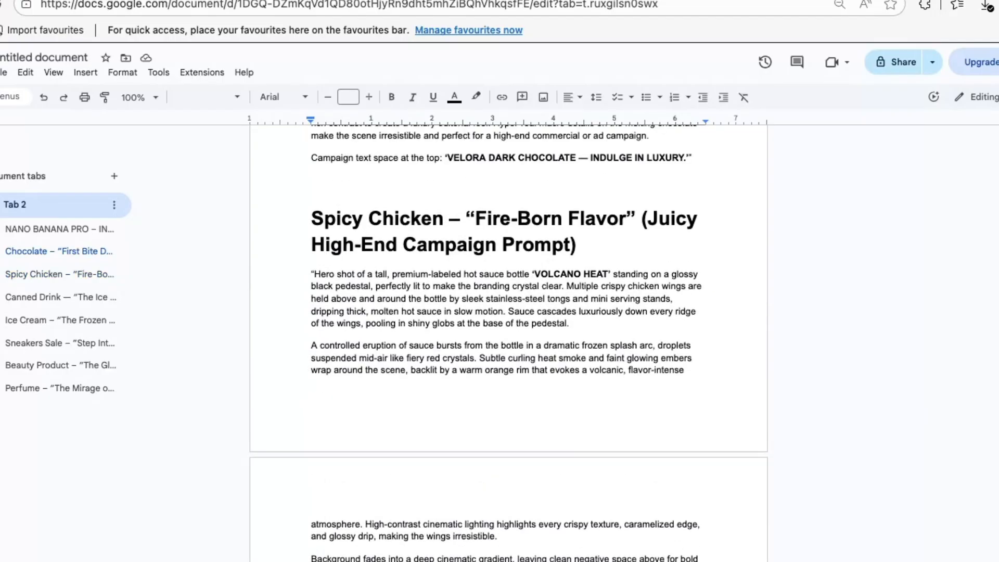
pyautogui.moveTo(301, 273); pyautogui.dragTo(554, 533)
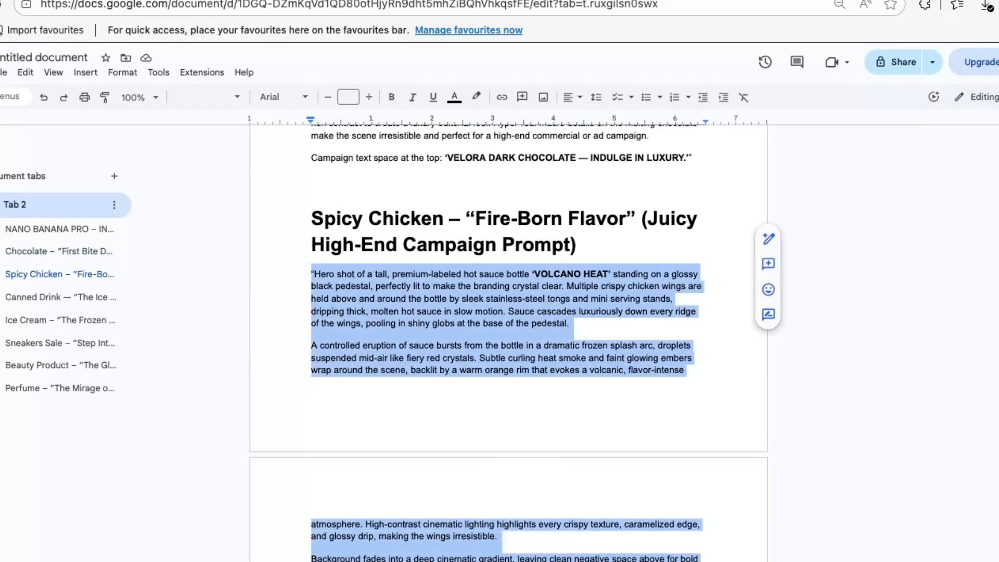
pyautogui.rightClick(510, 348)
pyautogui.click(563, 256)
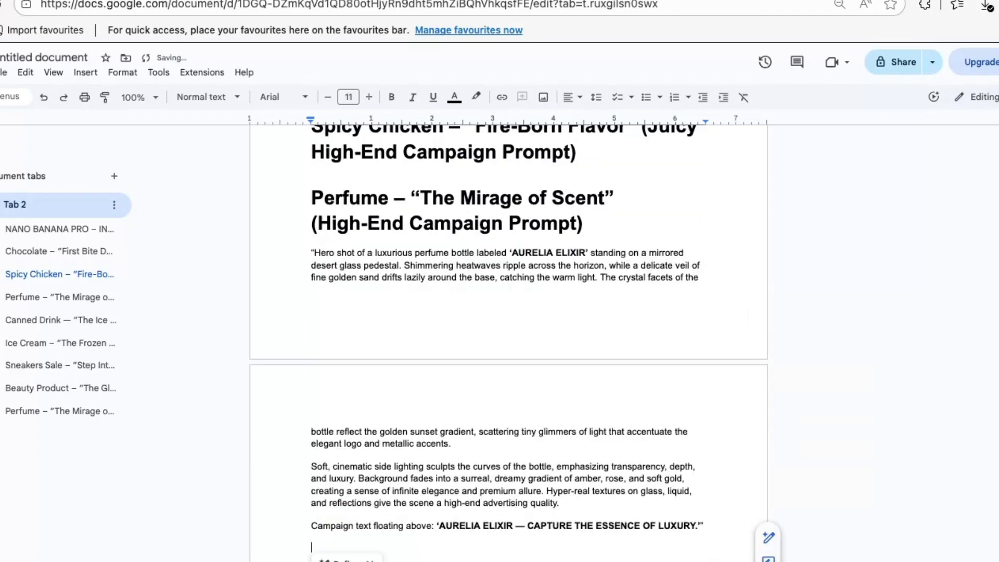
# Paste the Perfume prompt into the Gemini video request, add “make it a campaign” at its end, and submit it
pyautogui.click(450, 0)
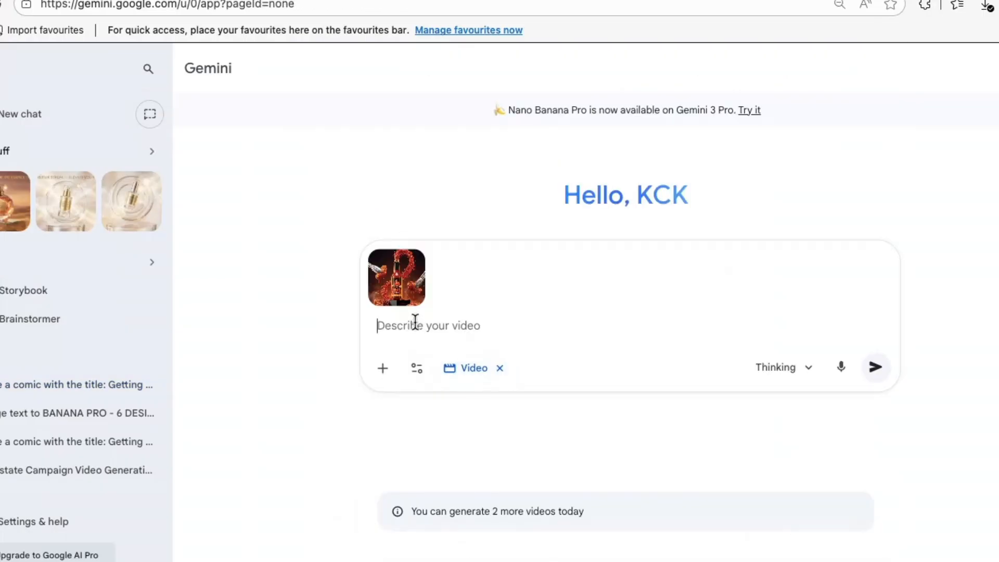
pyautogui.rightClick(413, 323)
pyautogui.click(502, 96)
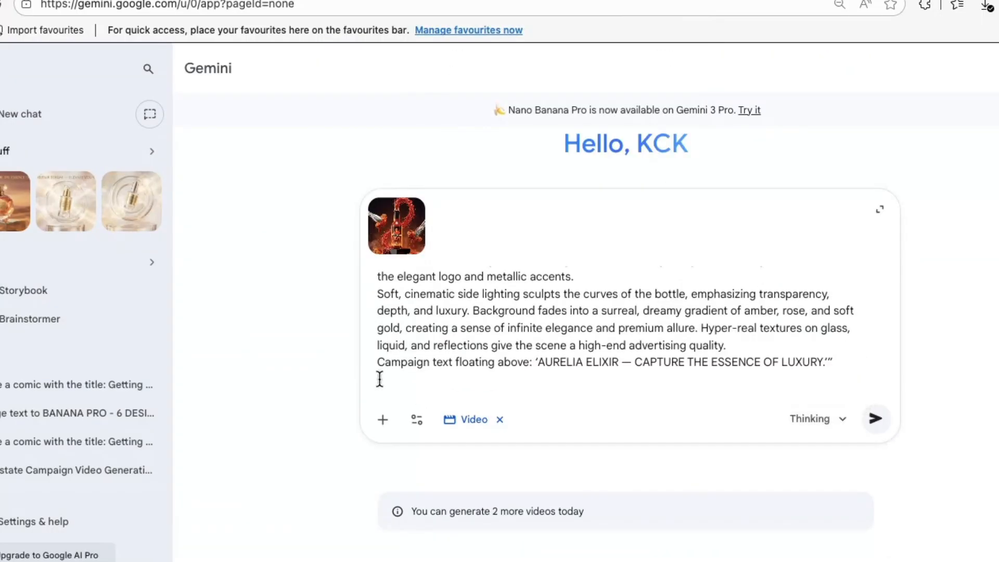
pyautogui.write('make it a c')
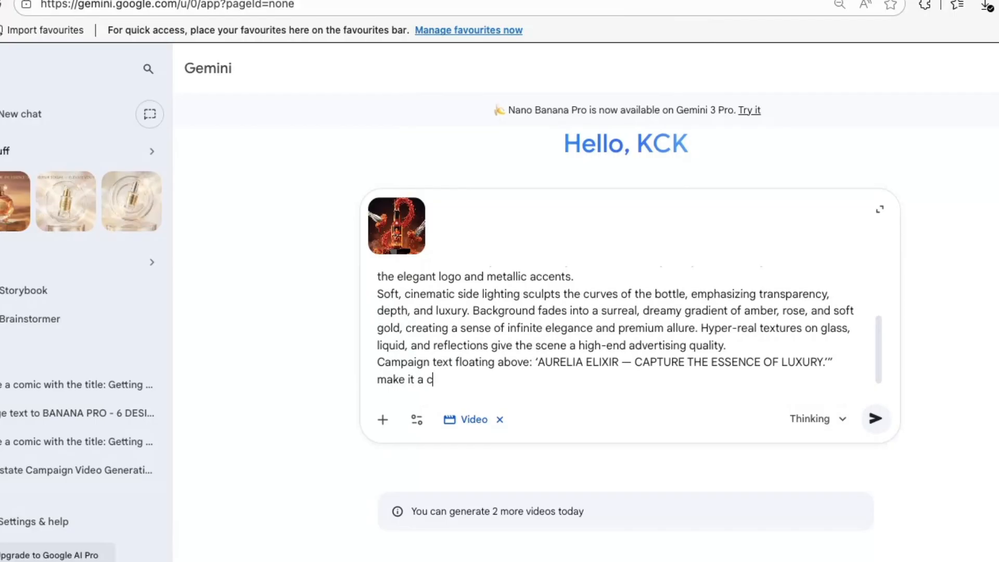
pyautogui.write('ampaign')
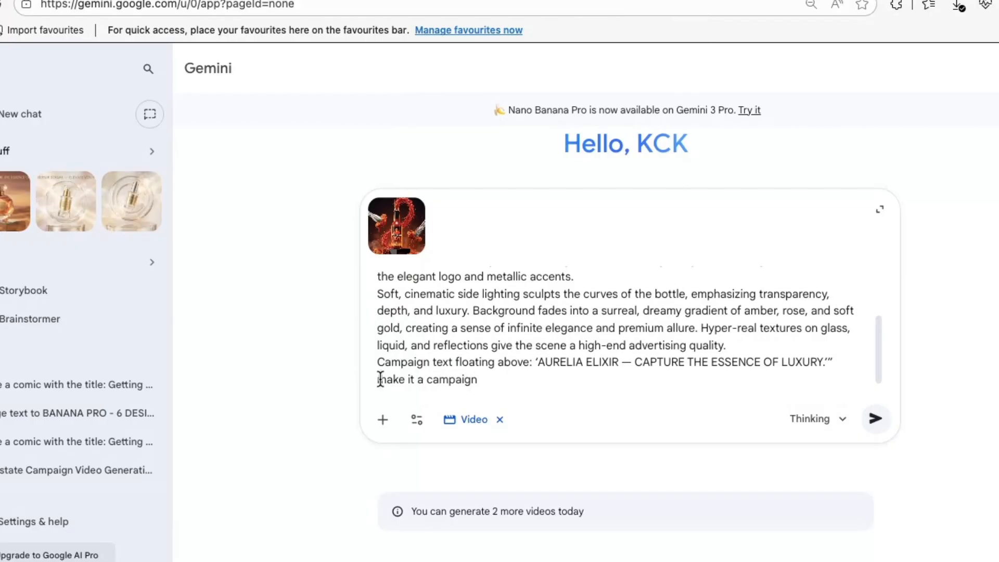
pyautogui.click(877, 423)
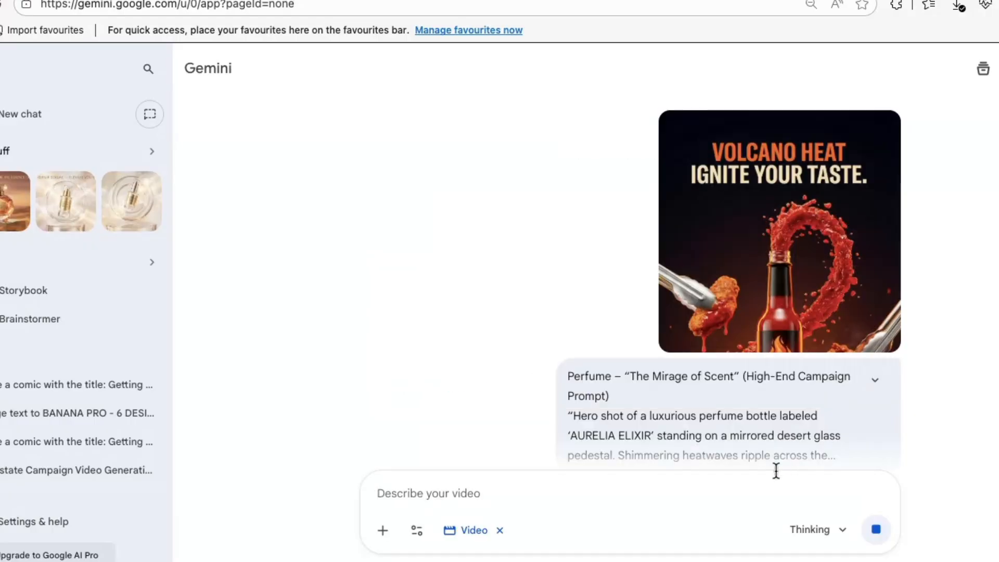